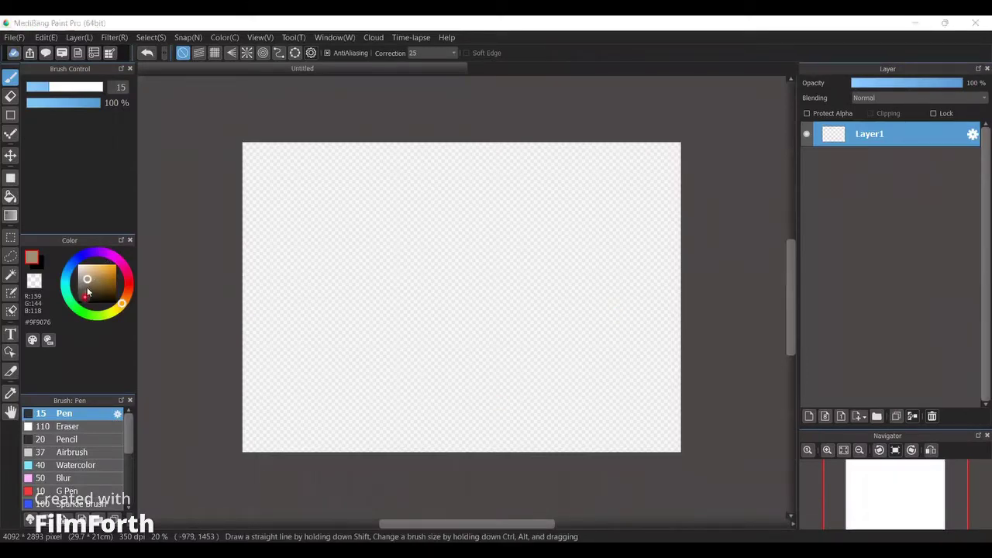
Fill Layer1 with solid black (#000000) and add a new empty layer above it.
drag(87, 291, 78, 301)
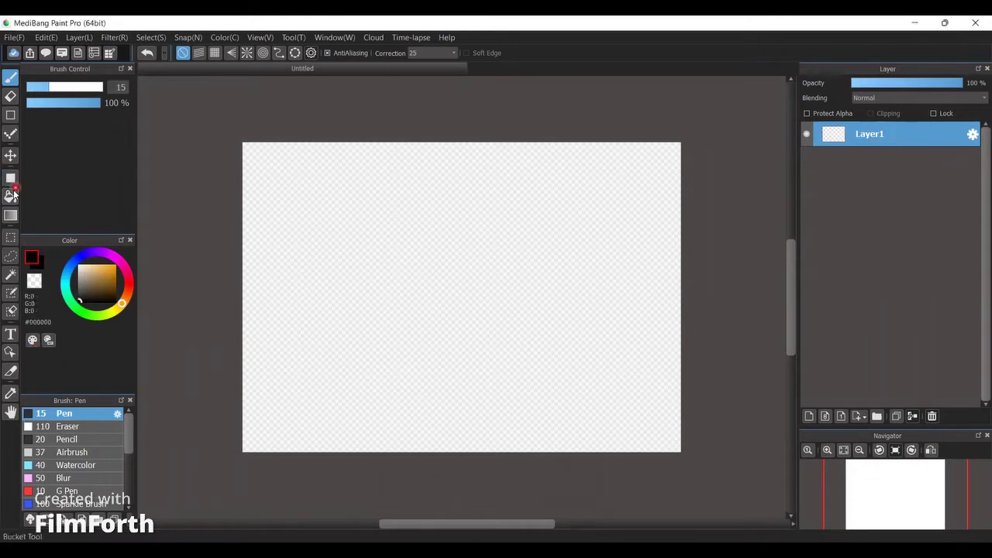
click(10, 196)
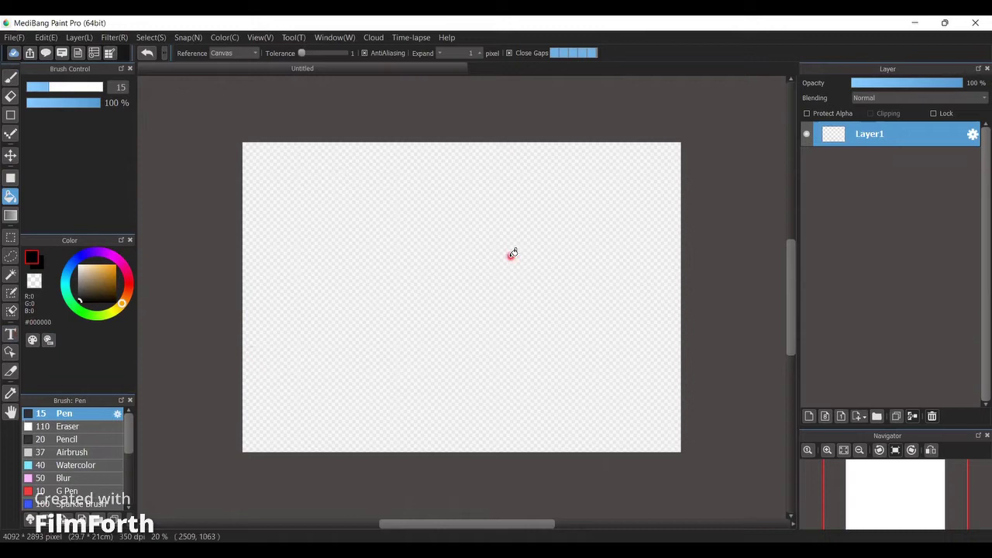
click(467, 431)
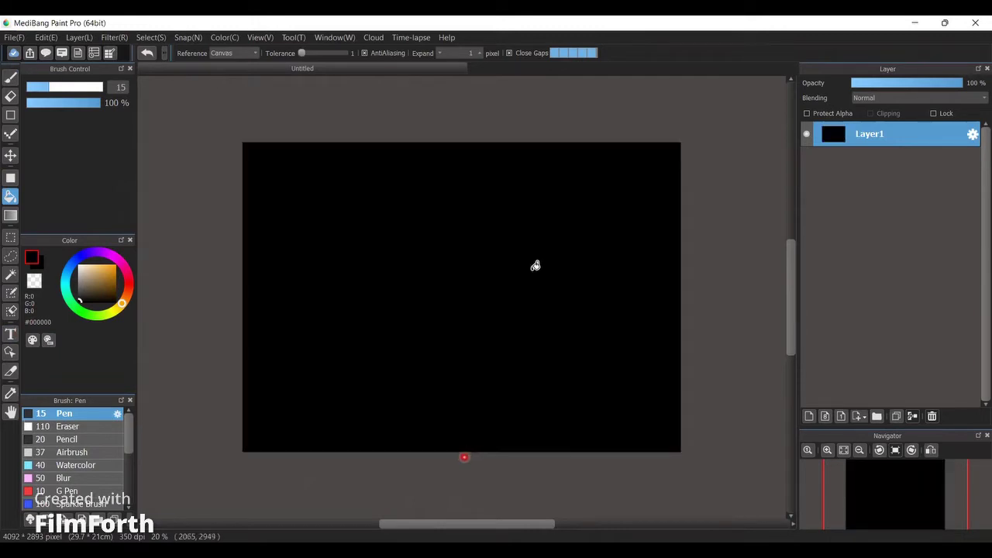
click(808, 416)
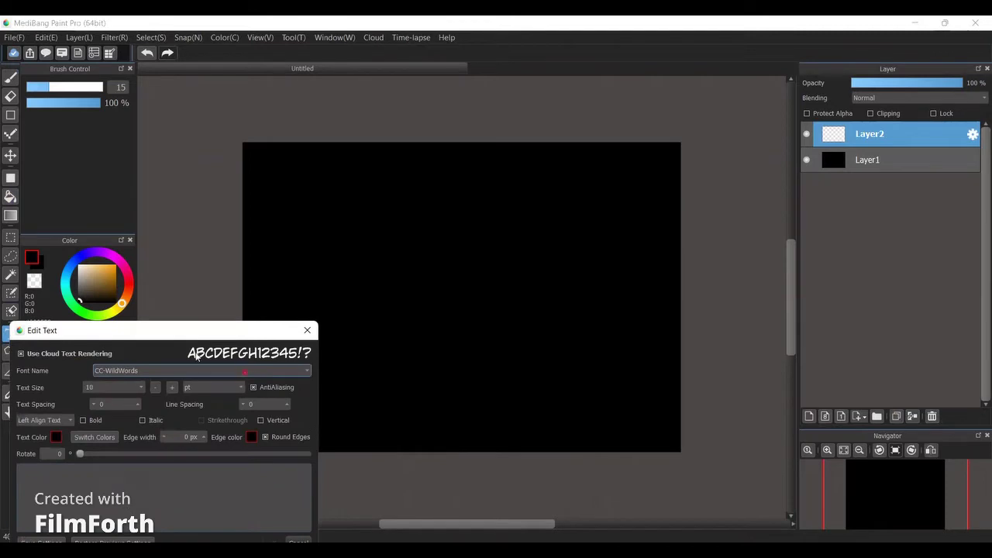
Enter the text OPEN in bold FOT-アンチックセザンヌ Pro at a size of 128 pt.
click(245, 371)
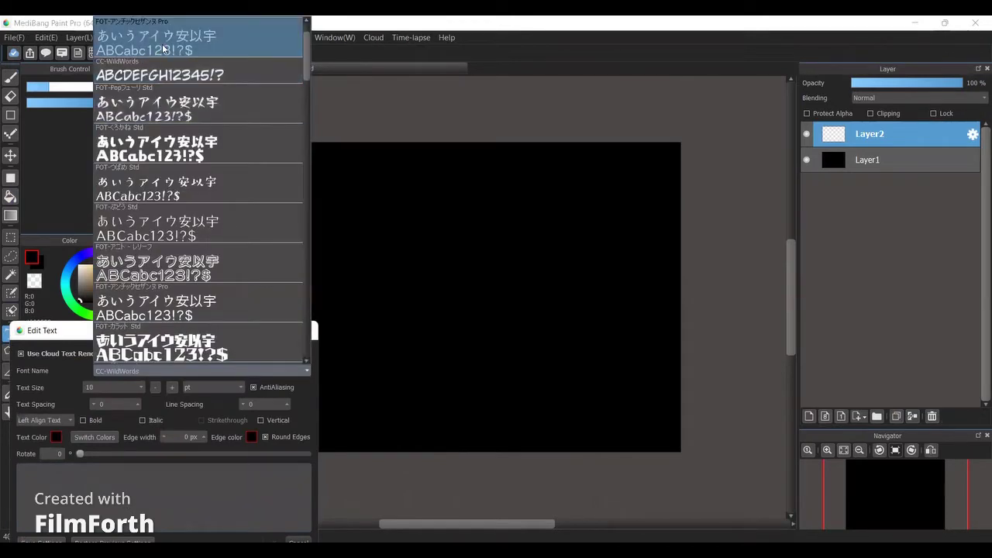
click(164, 49)
click(83, 434)
click(142, 404)
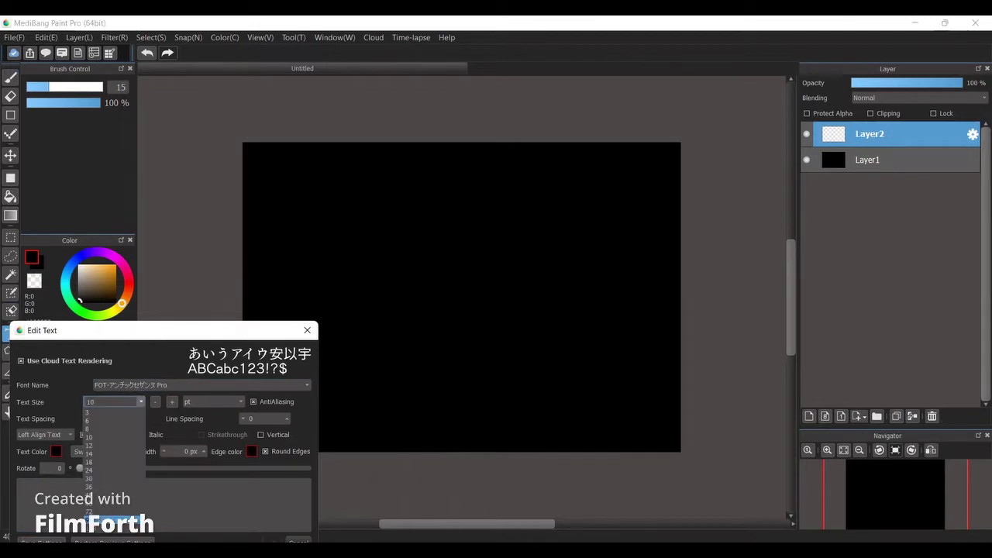
click(78, 450)
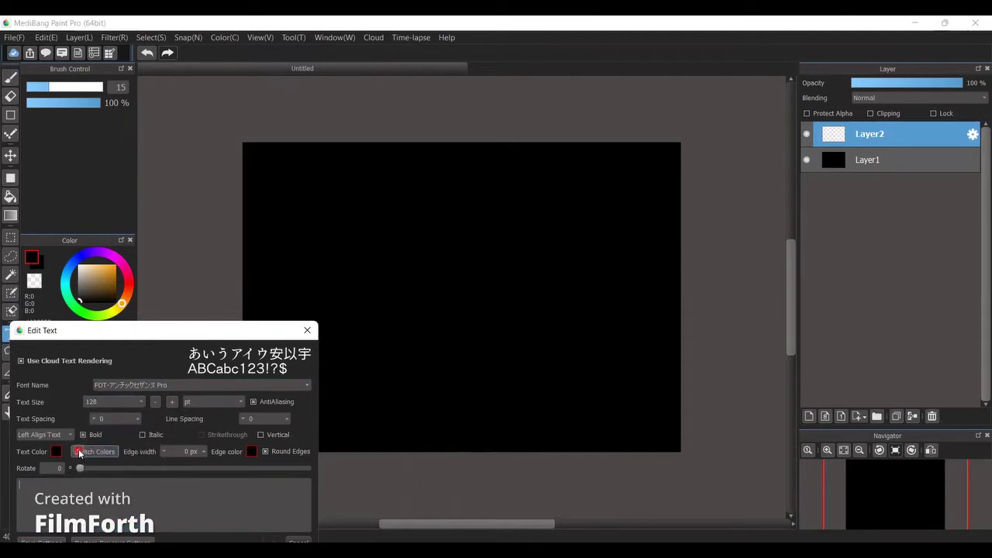
text(OPEN)
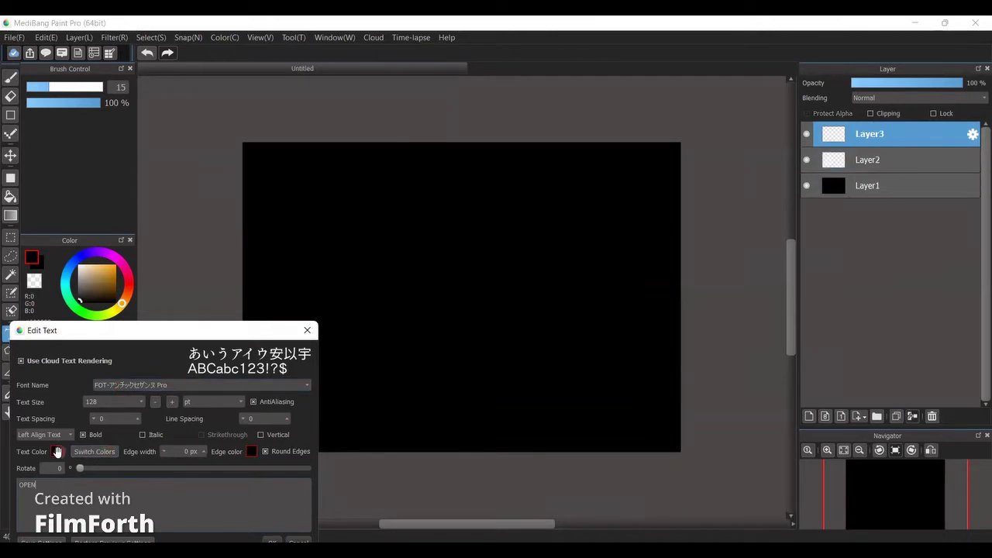
Set the OPEN text's colour to bright green #55ff00 and confirm the text.
click(57, 453)
click(436, 191)
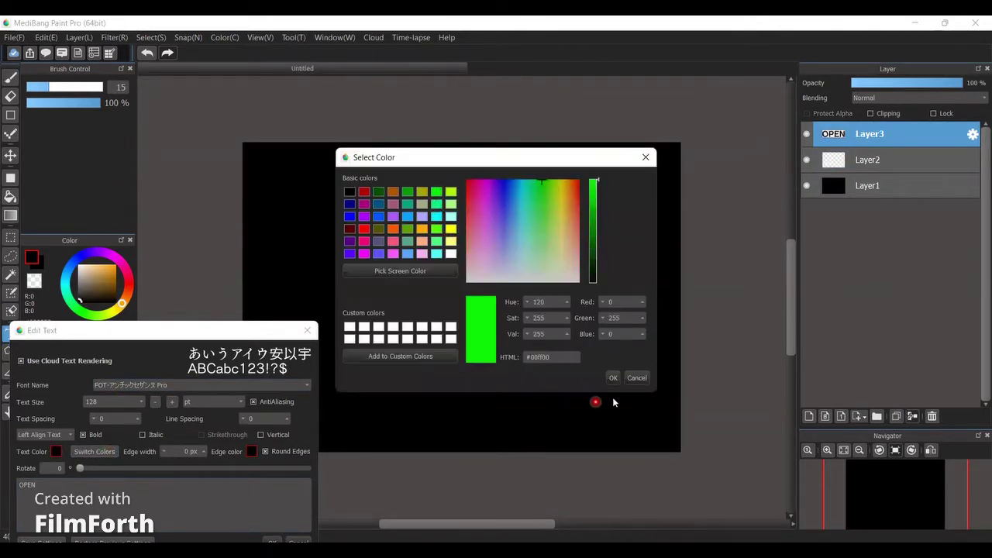
click(438, 241)
click(437, 239)
click(438, 230)
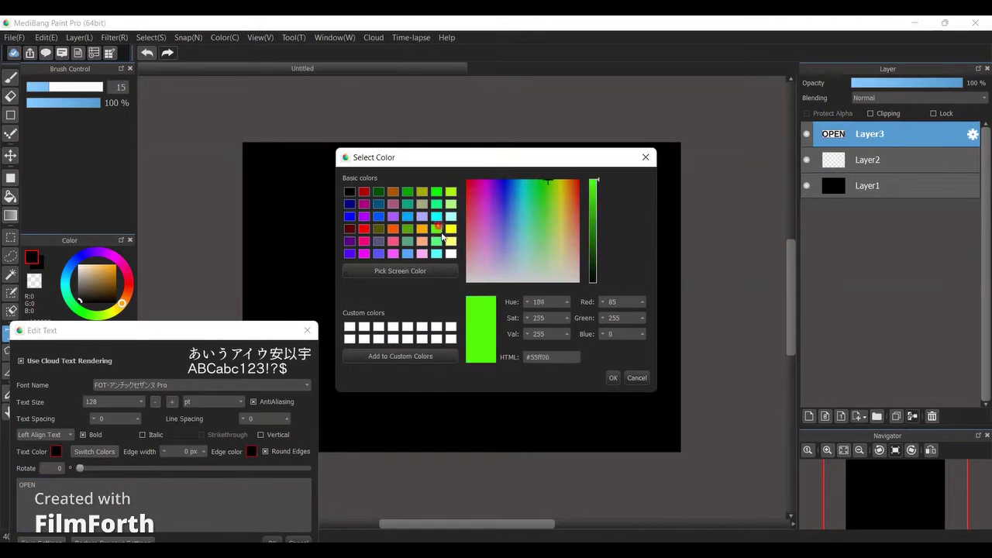
click(614, 379)
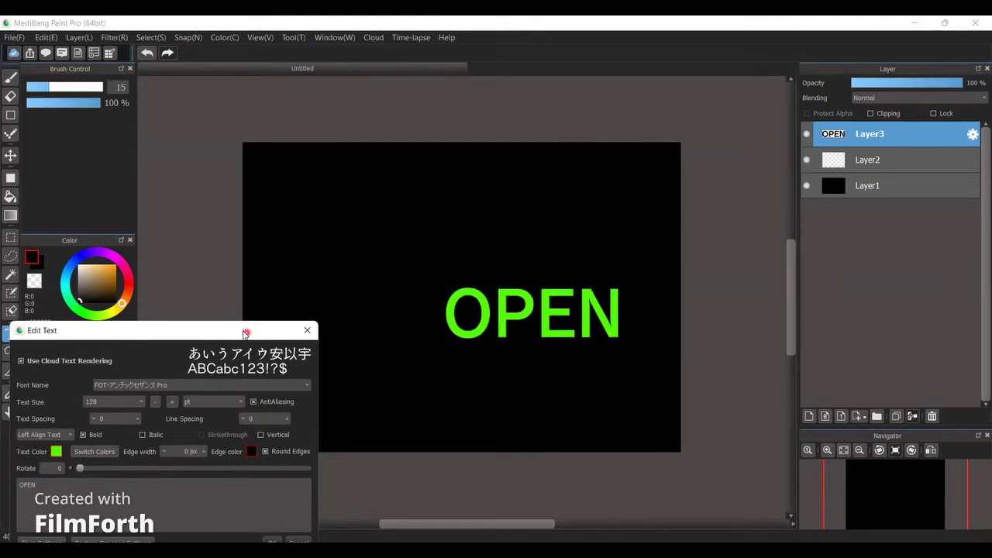
drag(234, 332, 310, 252)
click(347, 463)
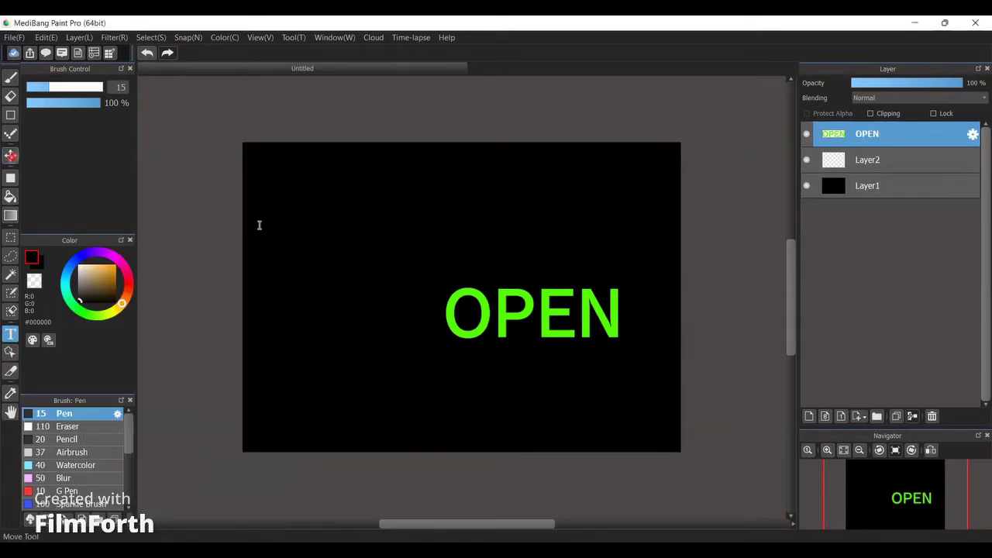
Move the OPEN text to the upper middle of the canvas.
drag(555, 333, 493, 234)
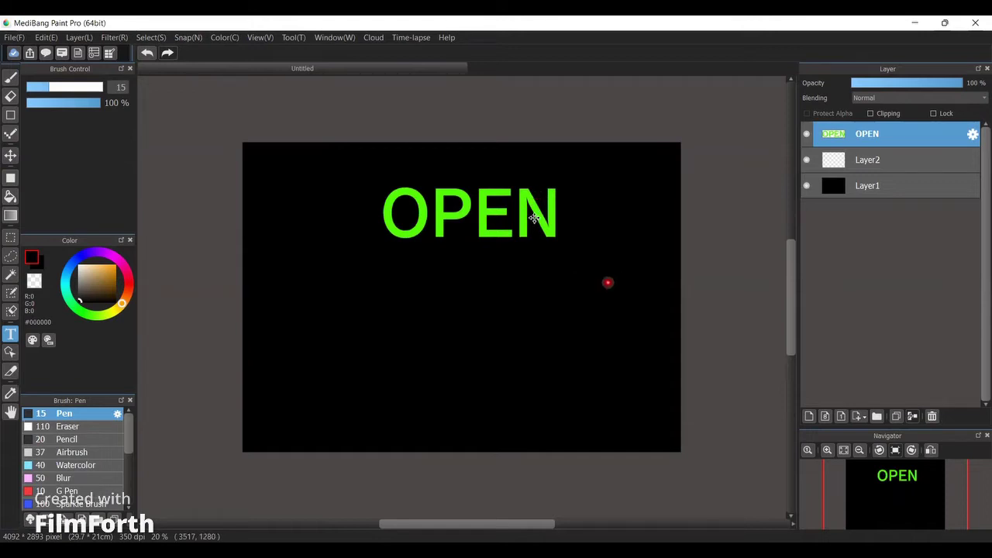
drag(489, 221, 534, 203)
click(488, 161)
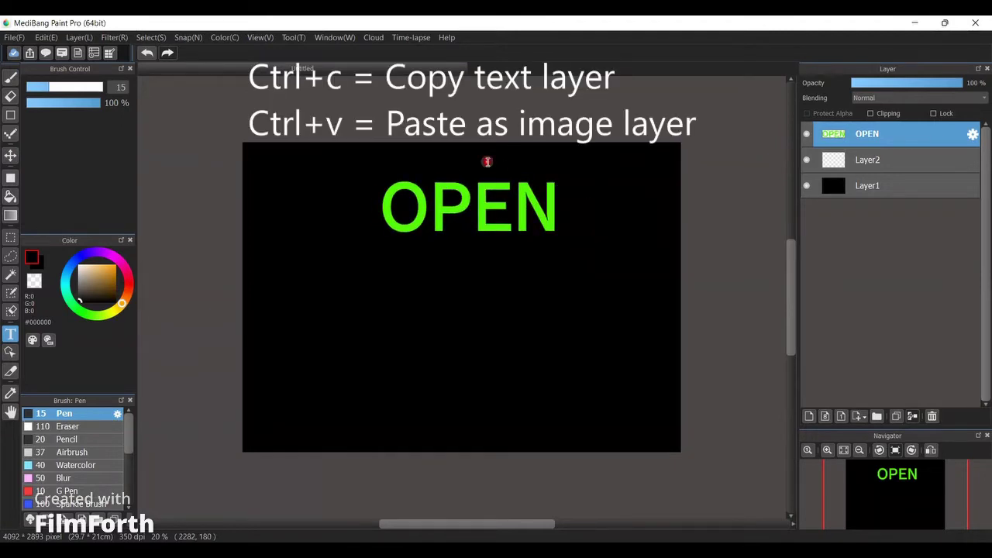
Paste a copy of the OPEN text as an image layer, enlarge it, and place it below the original text.
key(ctrl+v)
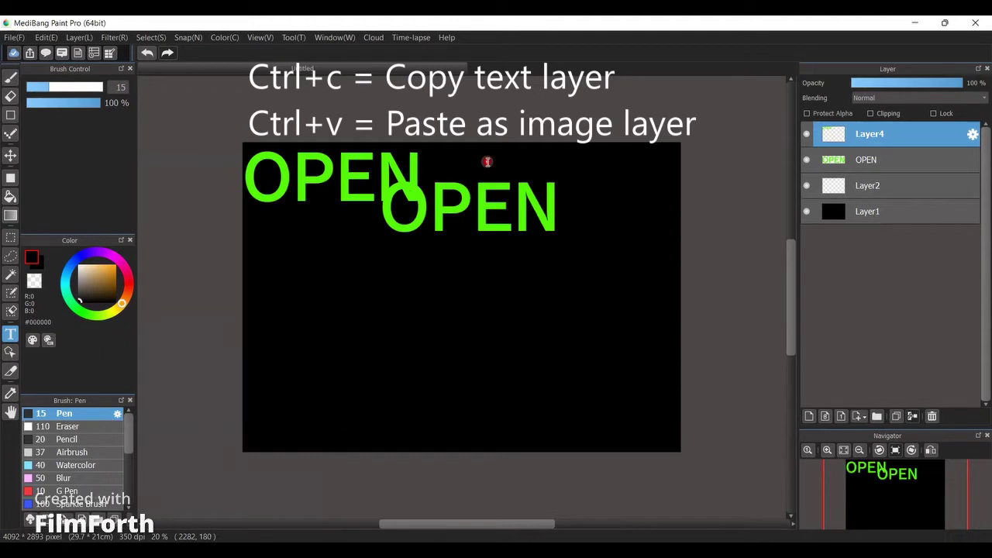
key(ctrl+t)
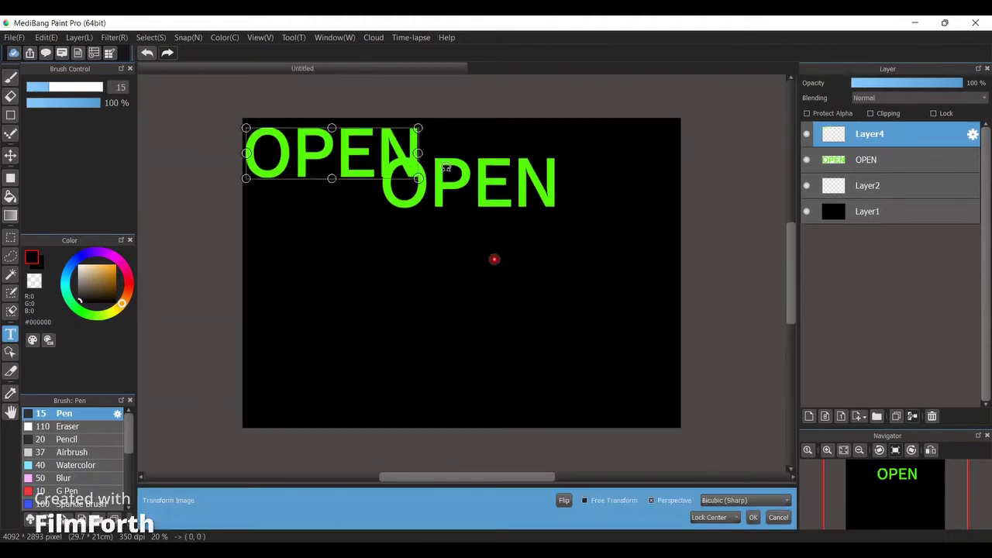
drag(419, 179, 595, 331)
mouse_move(539, 321)
mouse_down()
mouse_move(499, 300)
mouse_move(542, 308)
mouse_up()
drag(471, 281, 455, 270)
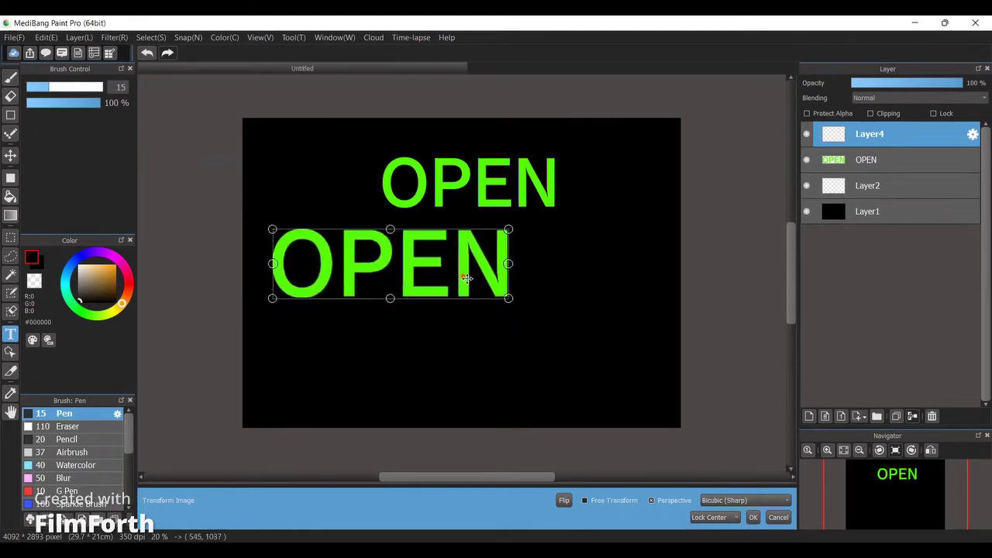
key(Return)
Delete the original OPEN text layer and move the enlarged copy to the upper-left area of the canvas.
click(865, 160)
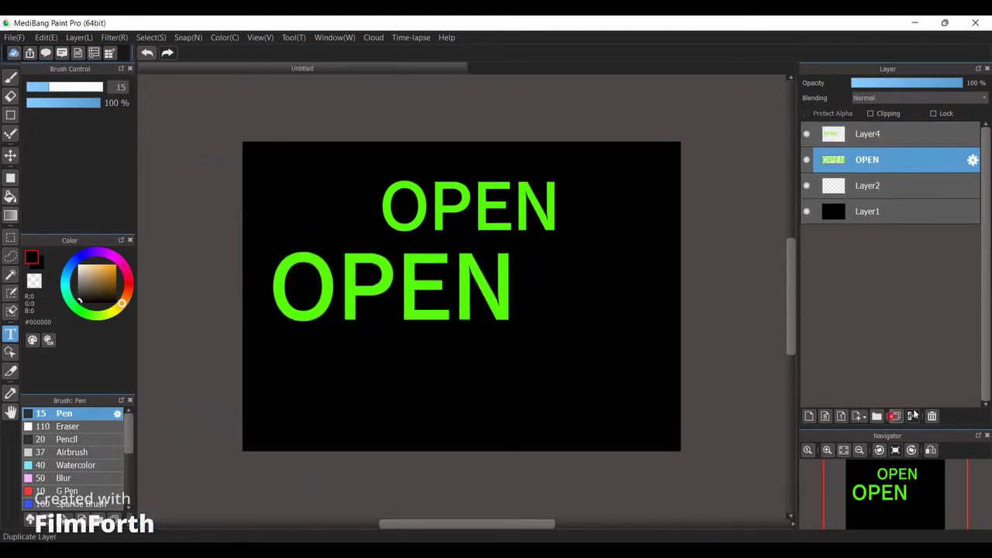
click(931, 416)
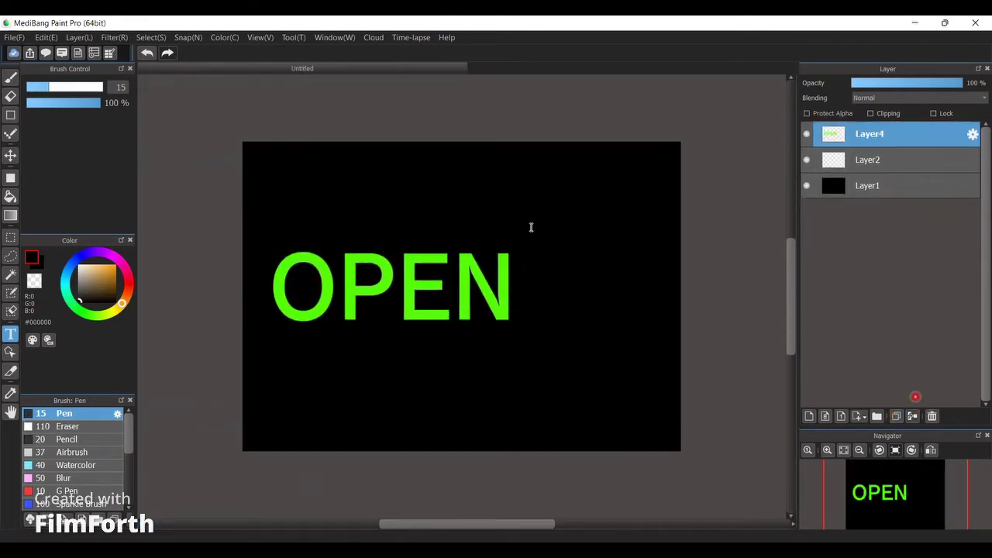
click(11, 158)
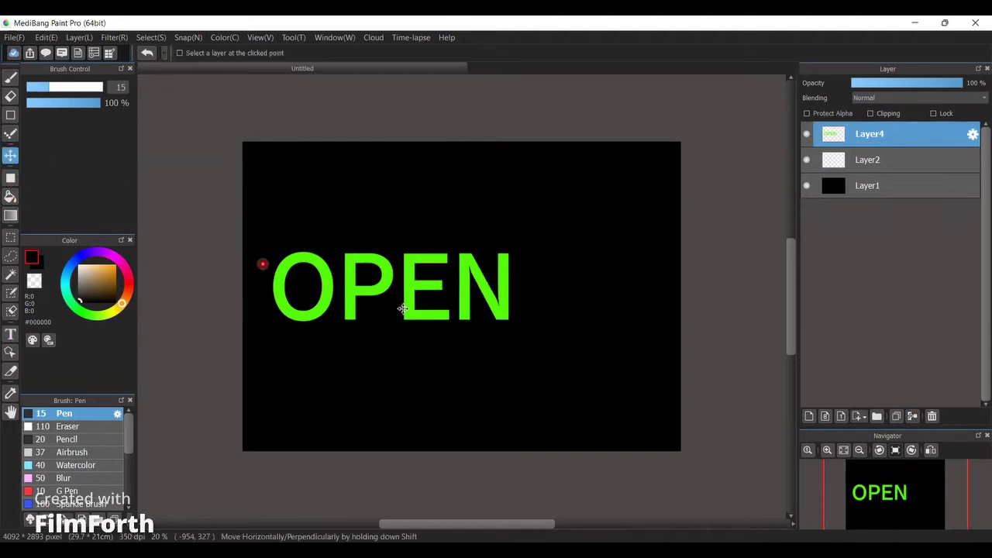
drag(393, 293, 407, 219)
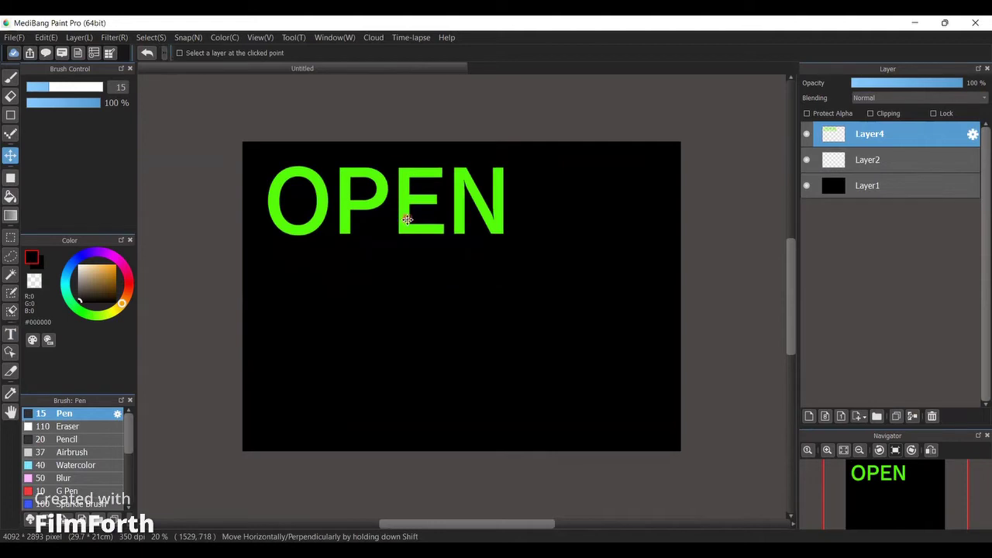
Paste a duplicate of the enlarged OPEN image as a new layer and delete the empty Layer2.
key(ctrl+v)
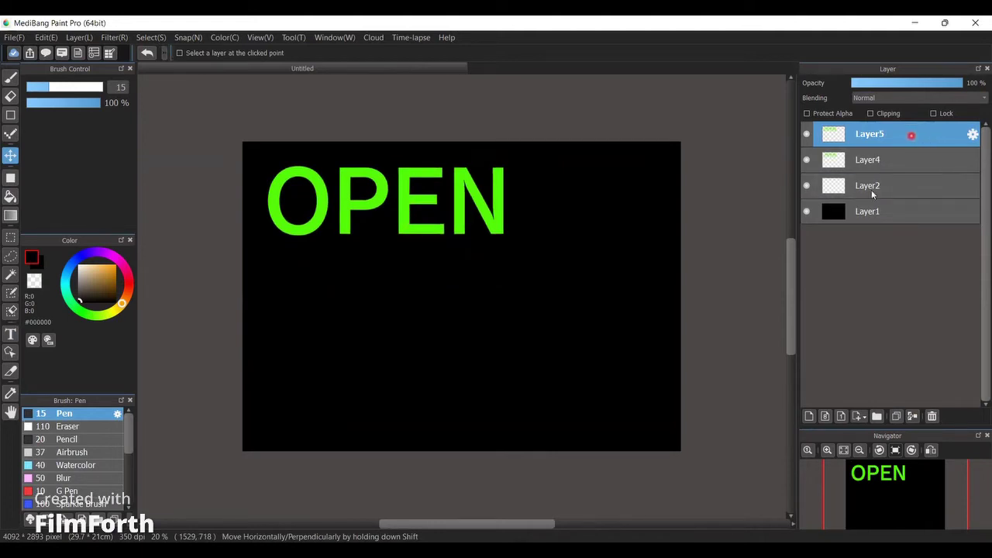
click(868, 190)
click(931, 416)
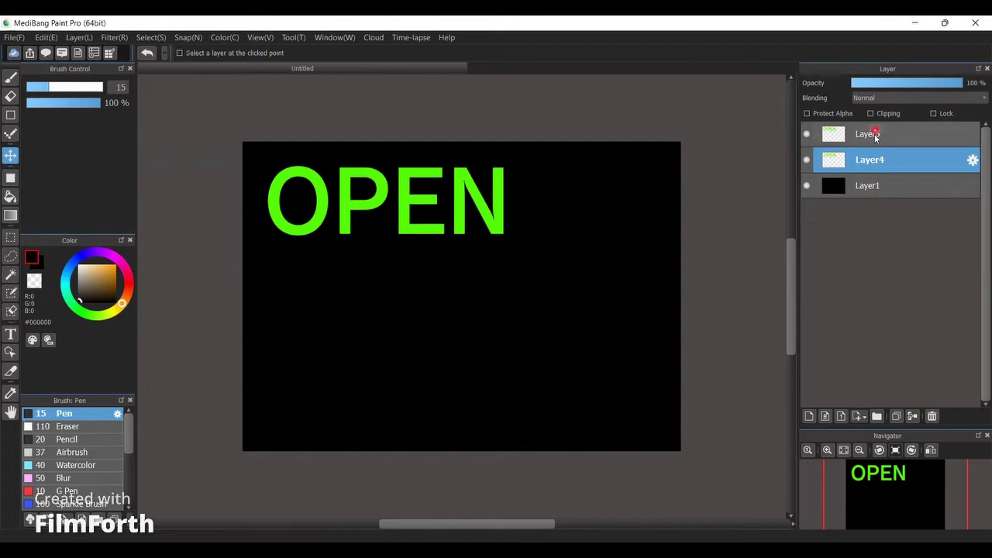
Rename Layer4 to "open 1" and Layer5 to "open 2".
click(871, 160)
click(812, 289)
text(F)
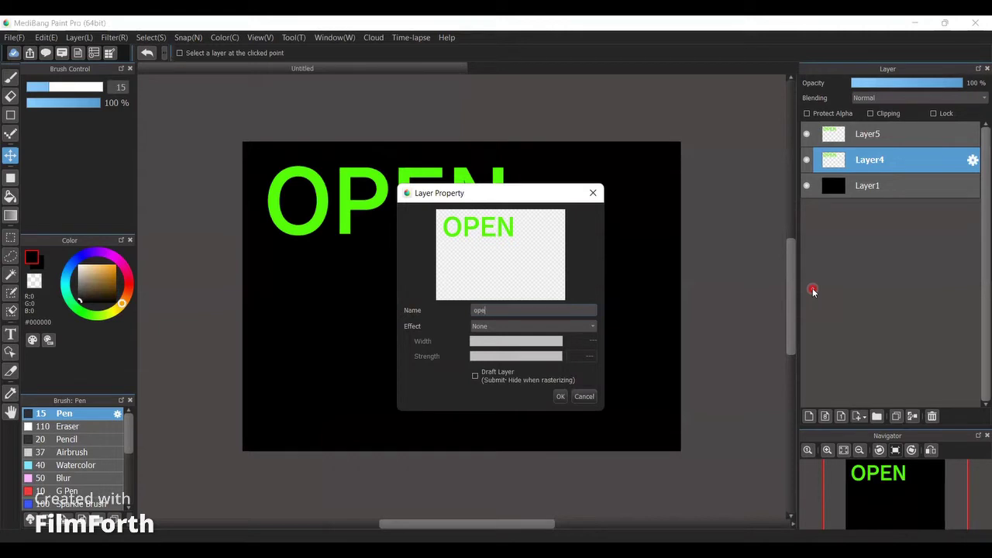
click(560, 396)
click(864, 134)
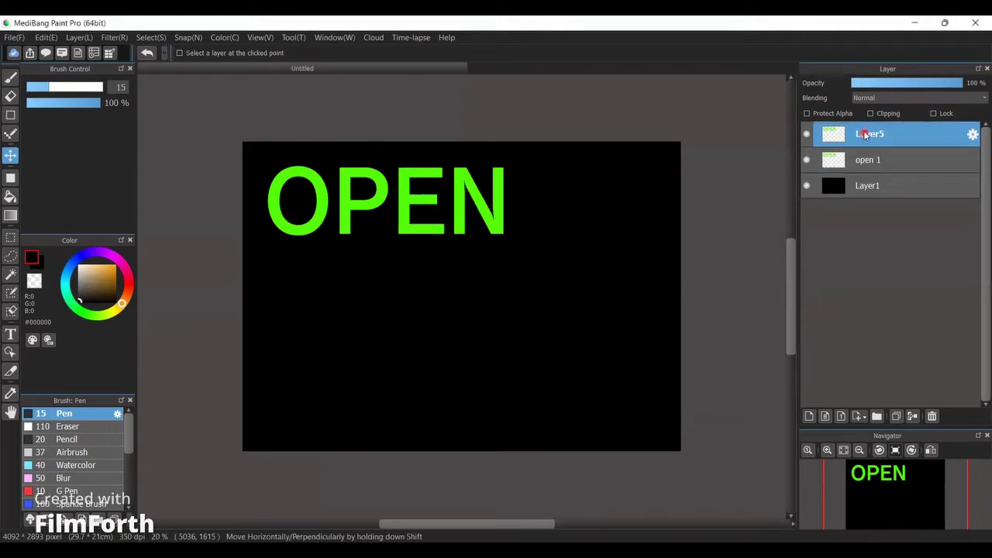
double_click(901, 306)
text(open 2)
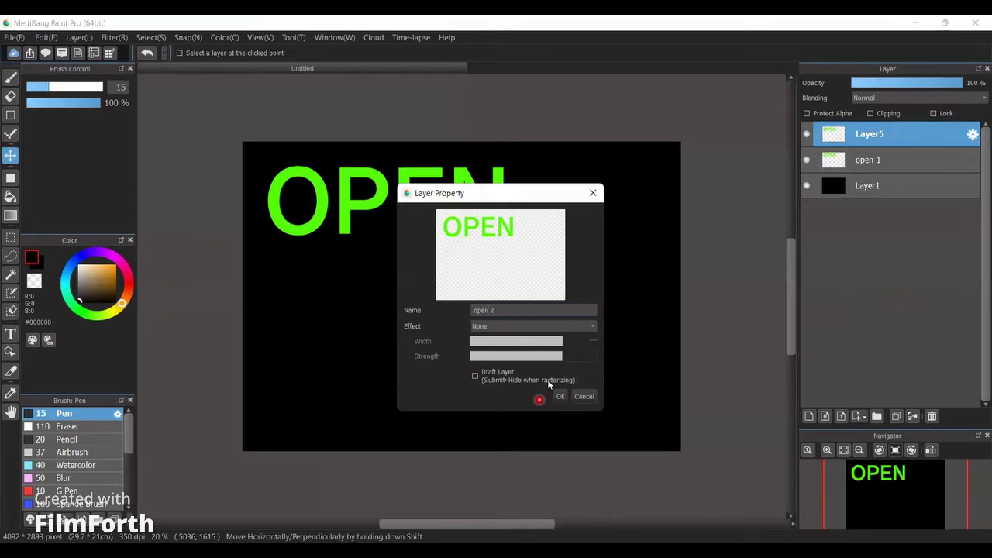
click(878, 123)
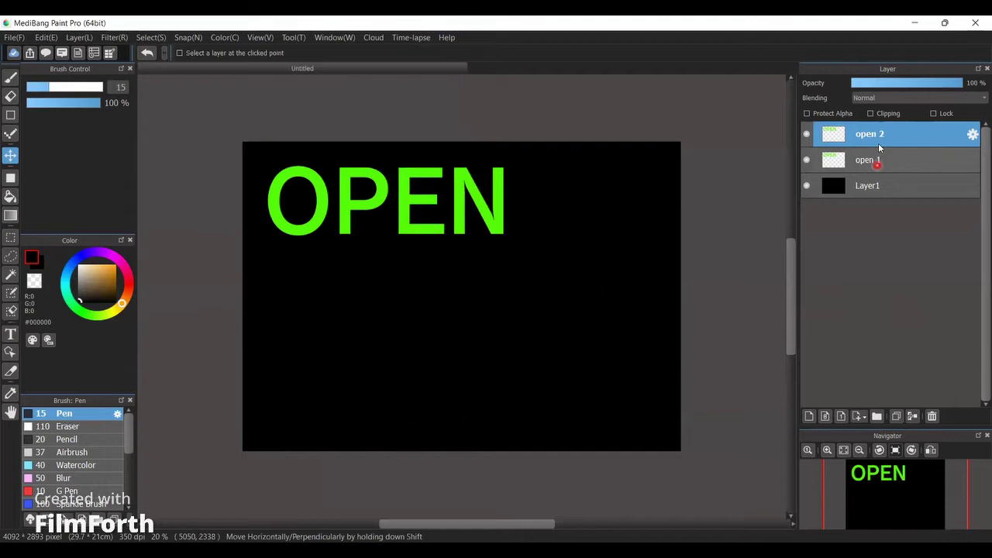
Apply a Gaussian Blur with a value of 60 to the "open 2" layer.
click(108, 38)
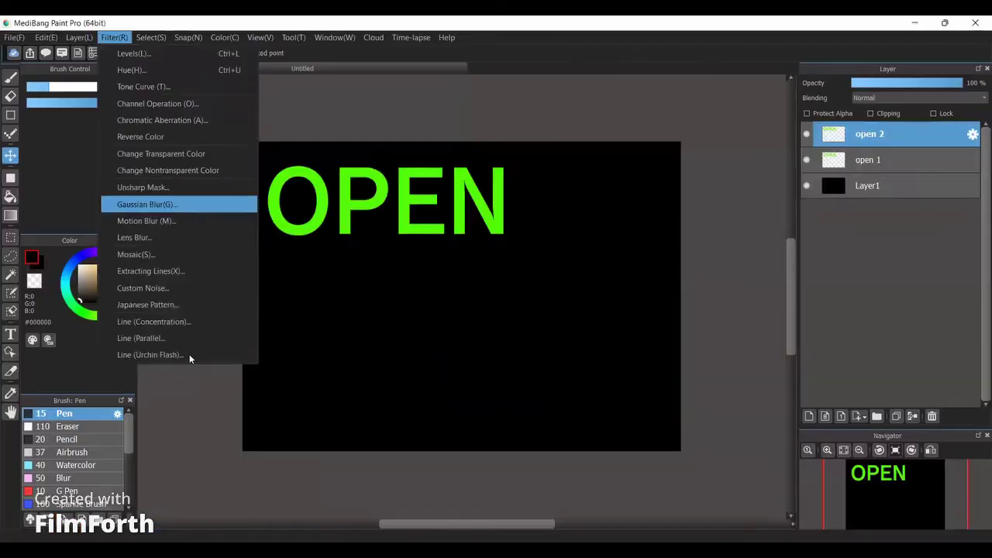
click(313, 417)
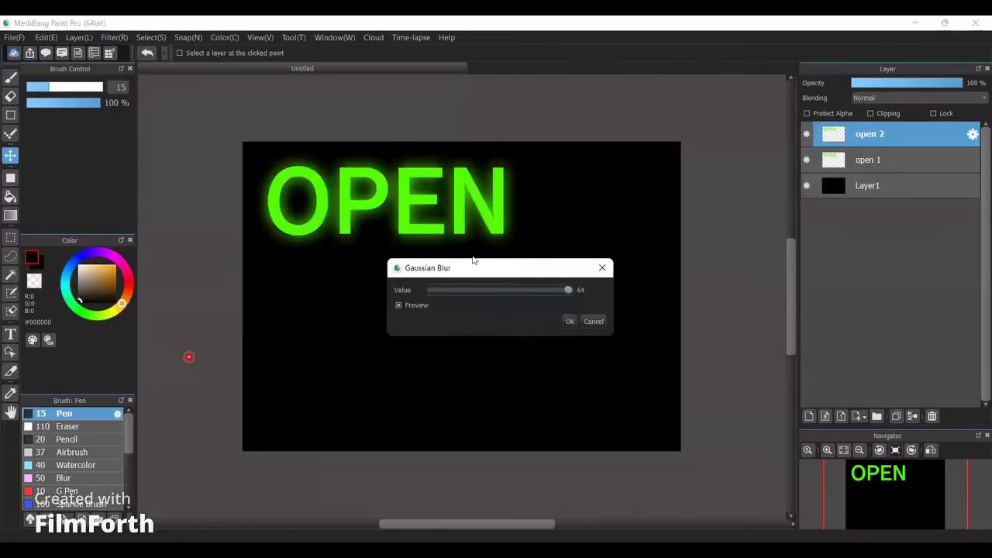
drag(594, 297, 451, 292)
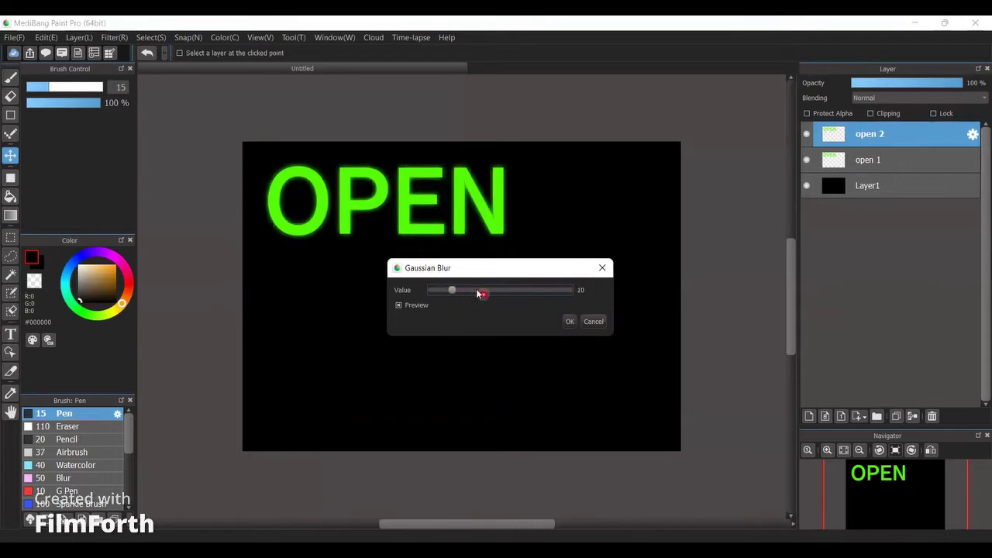
click(478, 292)
click(496, 292)
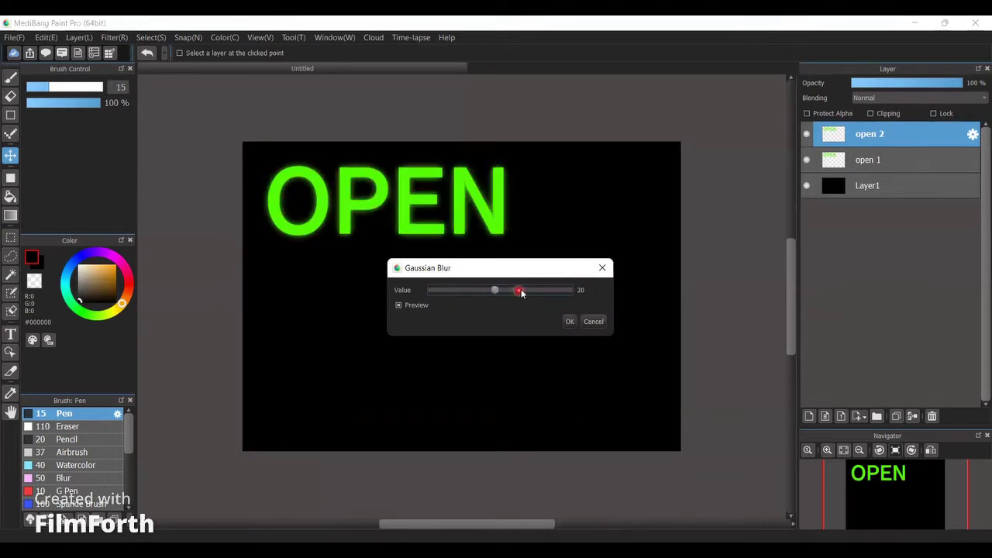
click(540, 290)
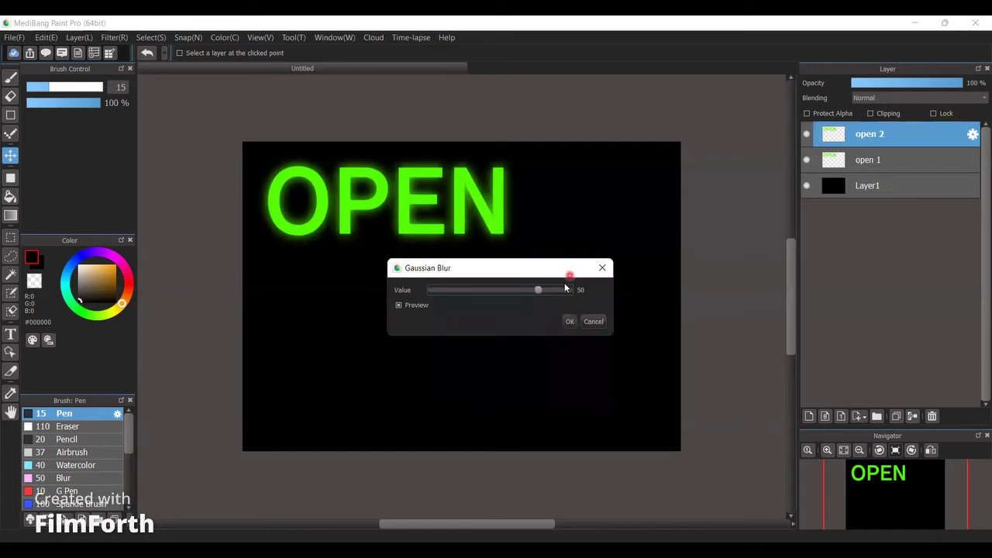
click(559, 289)
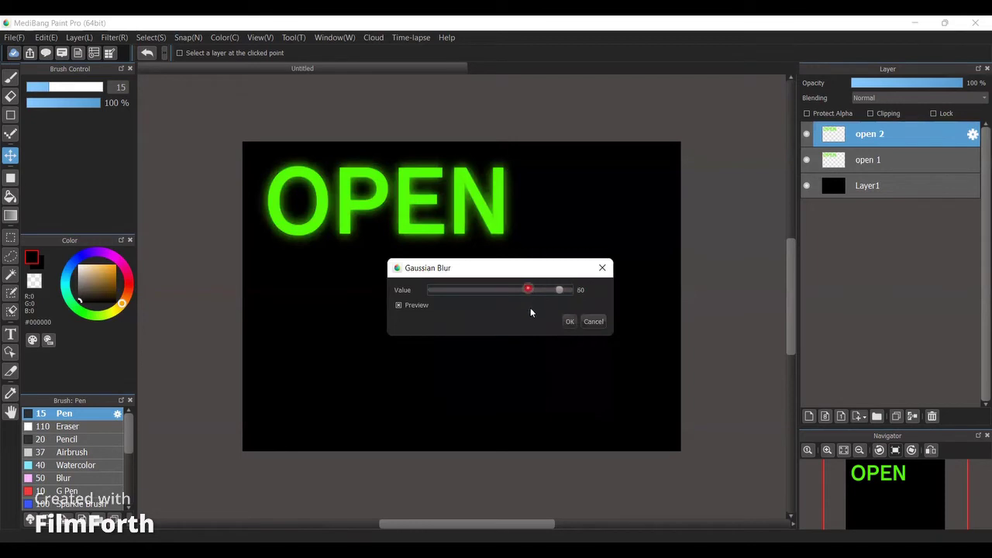
click(569, 320)
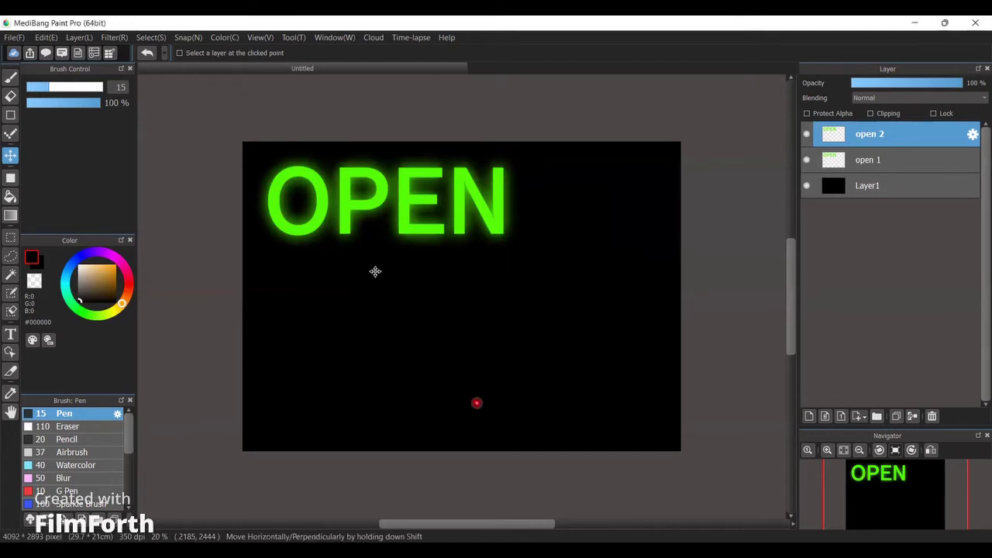
Merge the "open 2" layer down into "open 1" and move the glowing OPEN text slightly up.
click(867, 162)
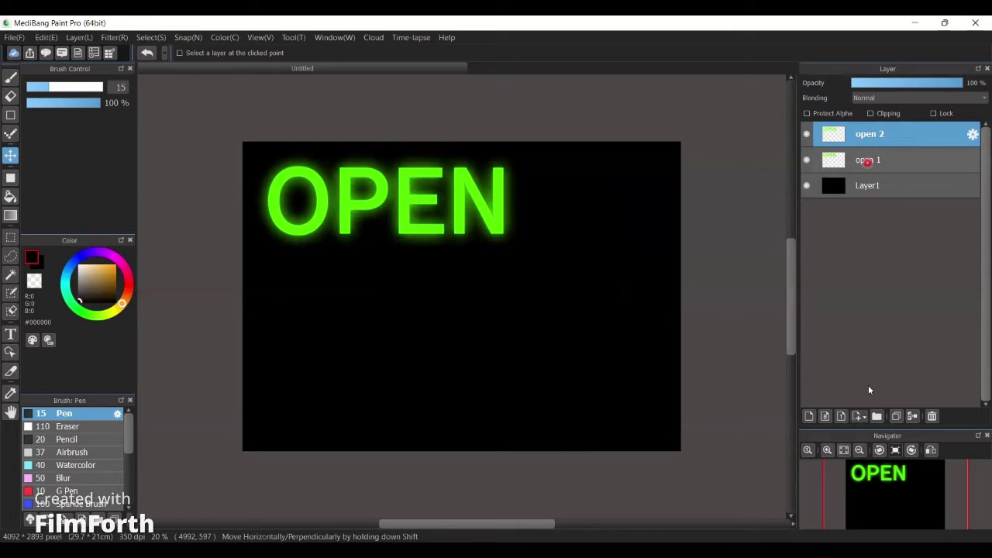
click(912, 415)
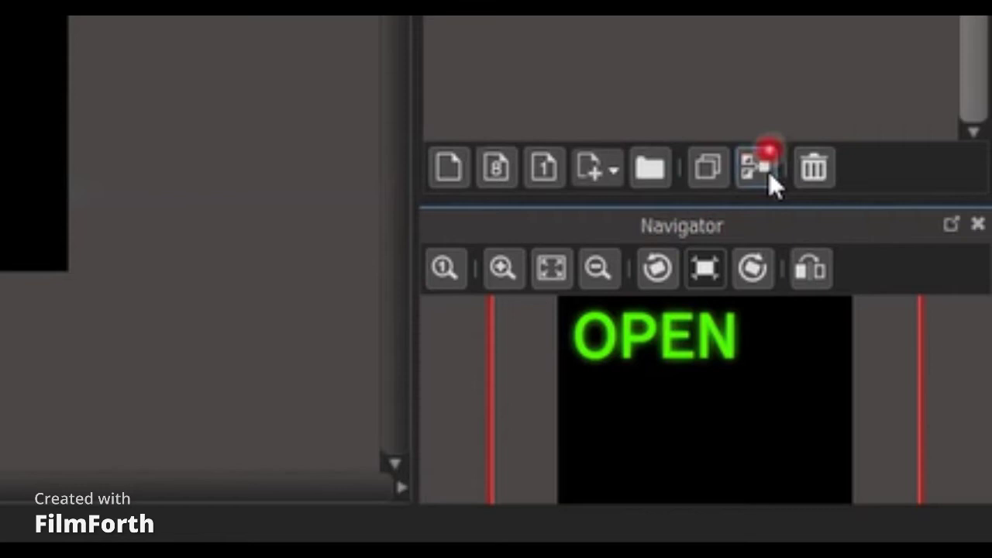
click(754, 166)
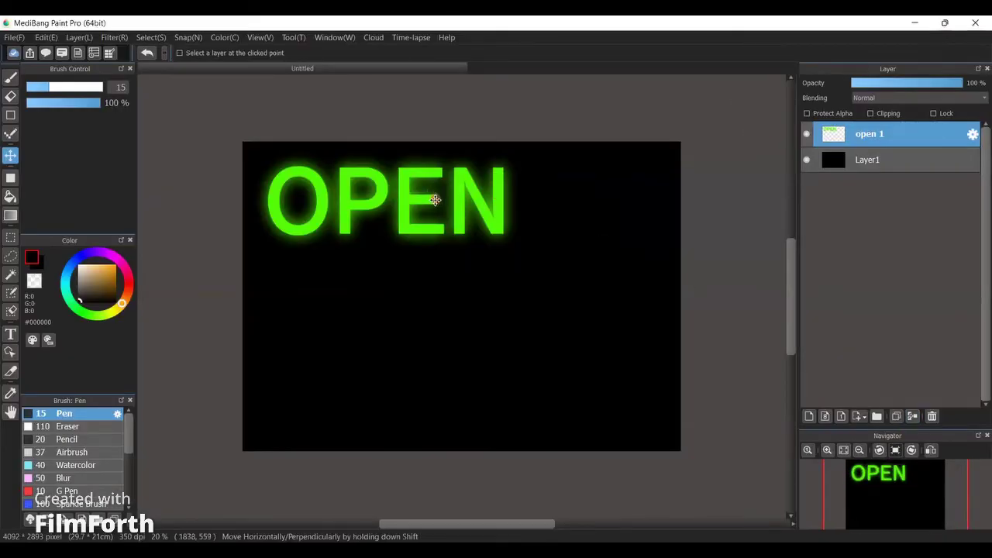
mouse_move(433, 200)
mouse_down()
mouse_move(508, 256)
mouse_move(432, 212)
mouse_move(513, 228)
mouse_move(427, 186)
mouse_move(433, 192)
mouse_up()
click(74, 362)
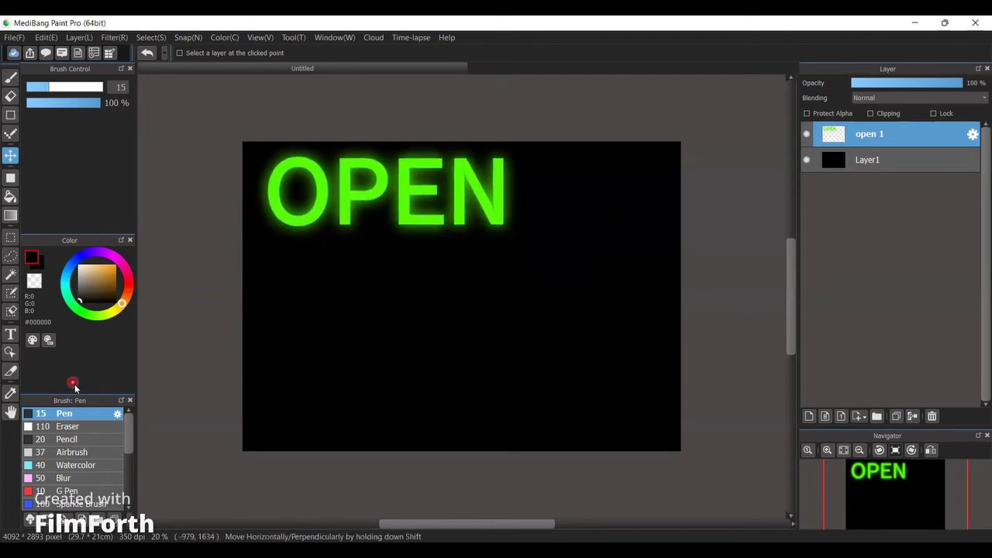
Add the text CLOSED in red (#ff0000) and position it below OPEN, aligned with its left edge.
click(10, 333)
click(403, 311)
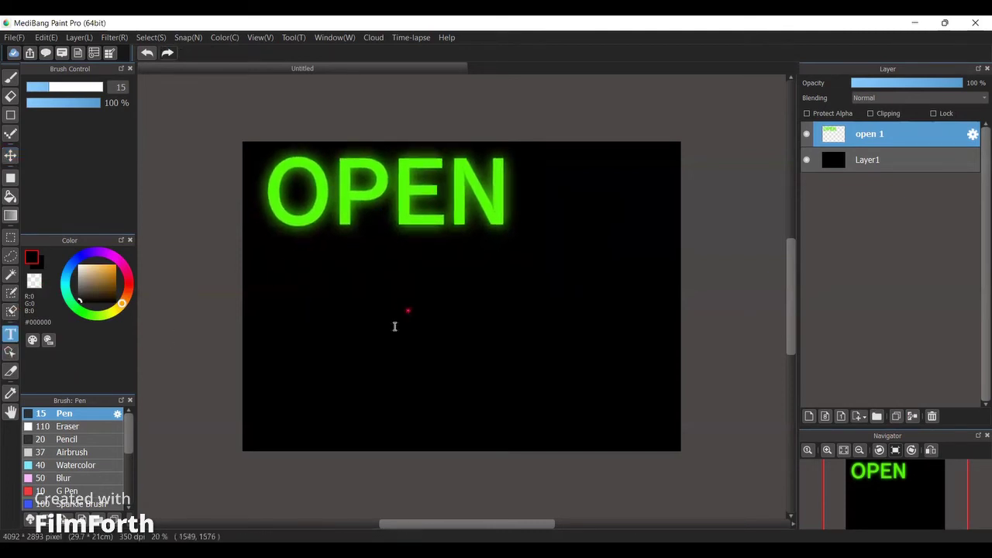
click(348, 388)
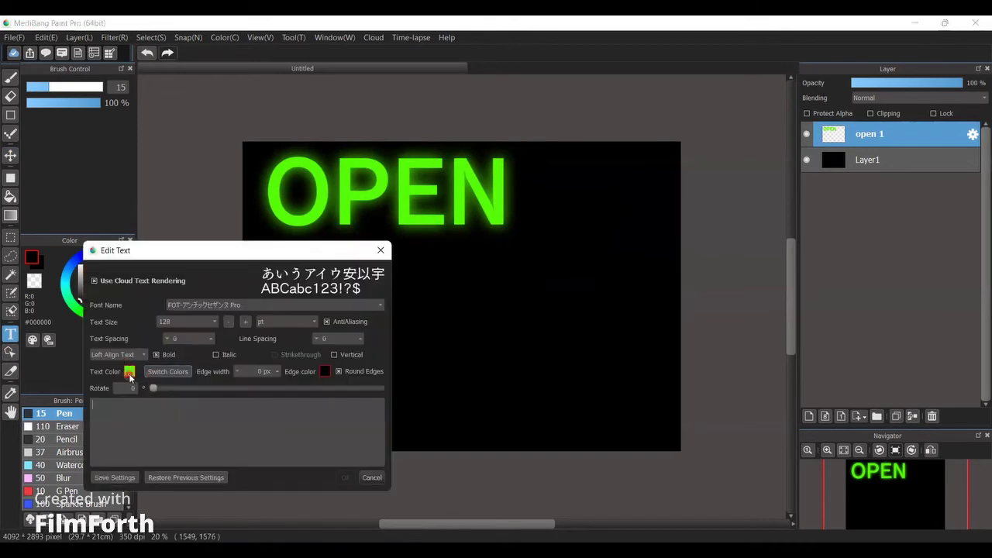
click(130, 372)
click(364, 228)
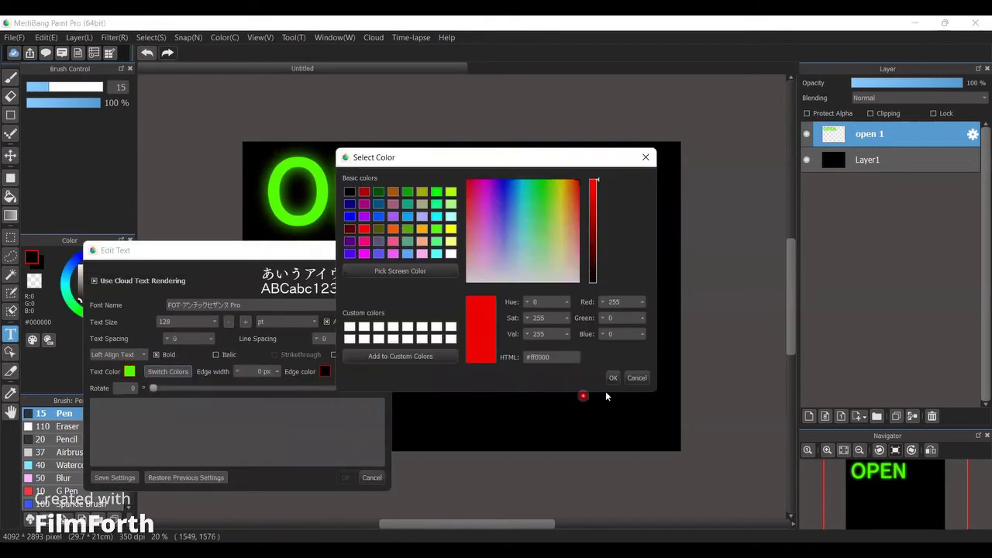
click(613, 377)
text(c)
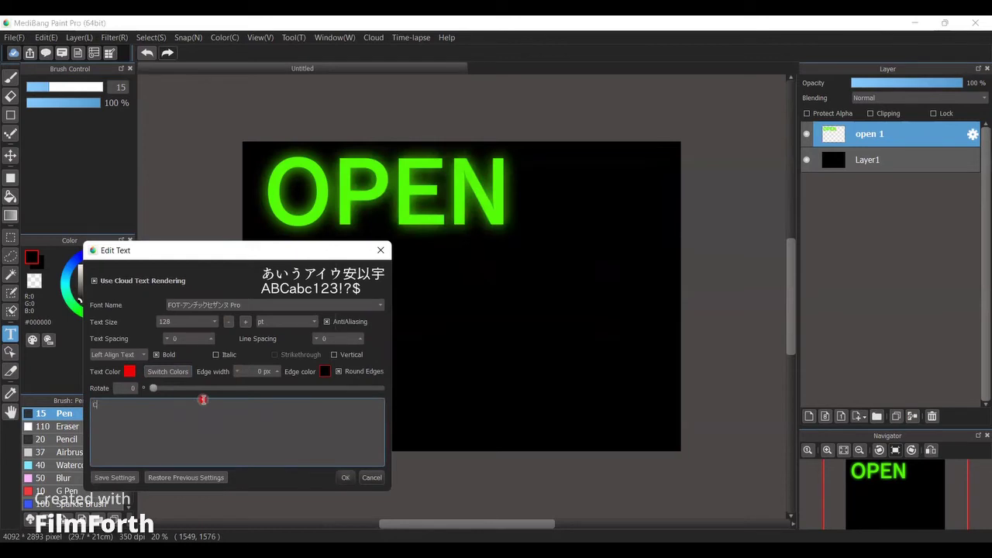
click(507, 310)
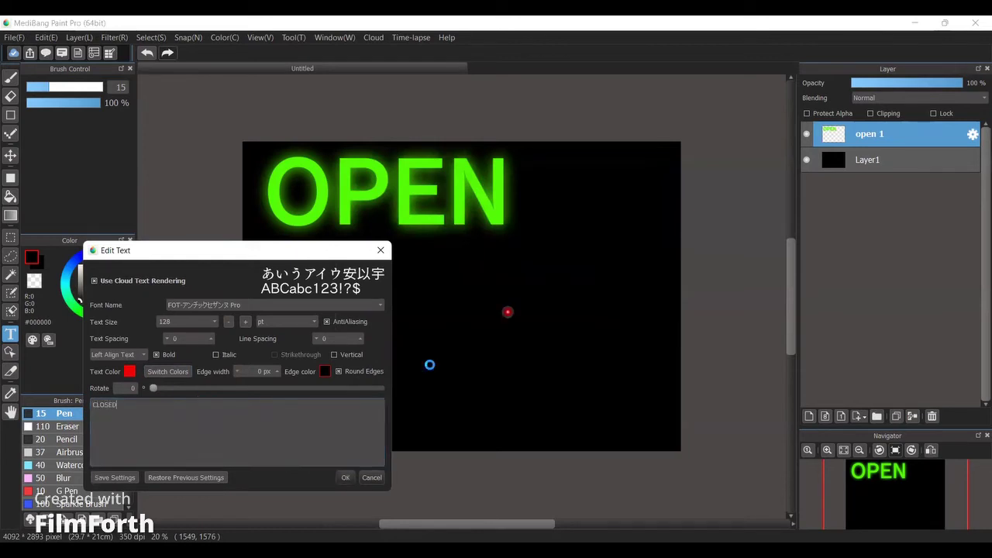
click(345, 477)
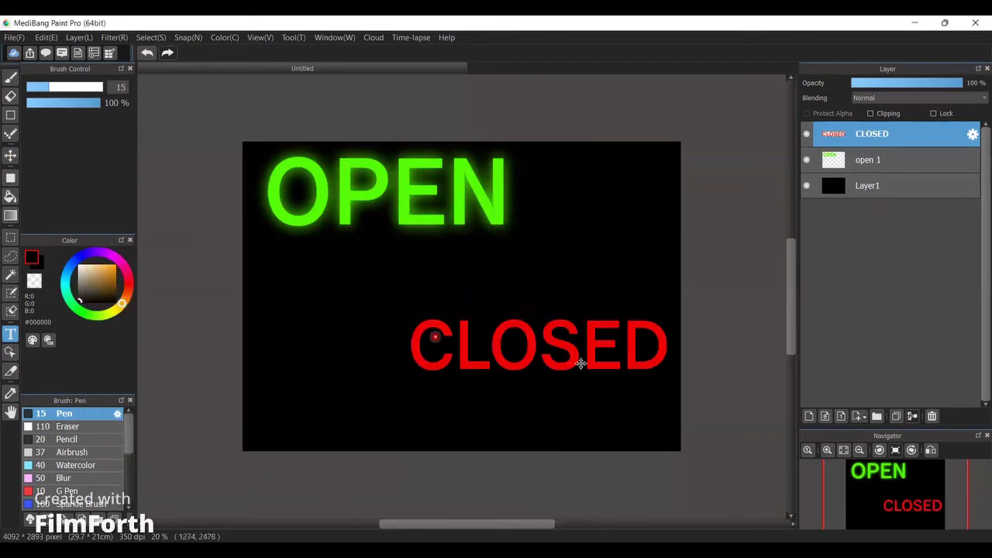
drag(580, 363, 438, 321)
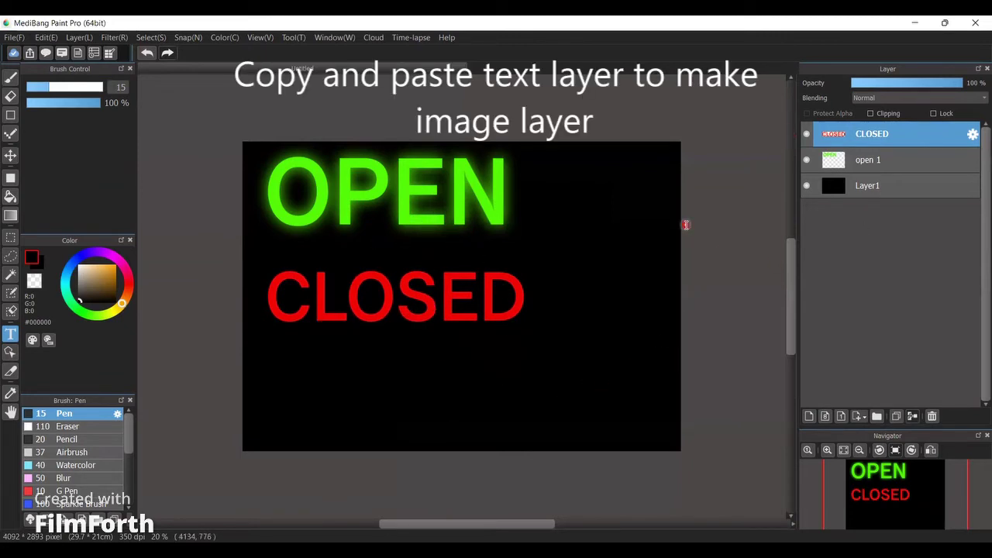
Copy and paste the CLOSED text as an image layer, and delete the original text layer.
key(ctrl+c)
key(ctrl+v)
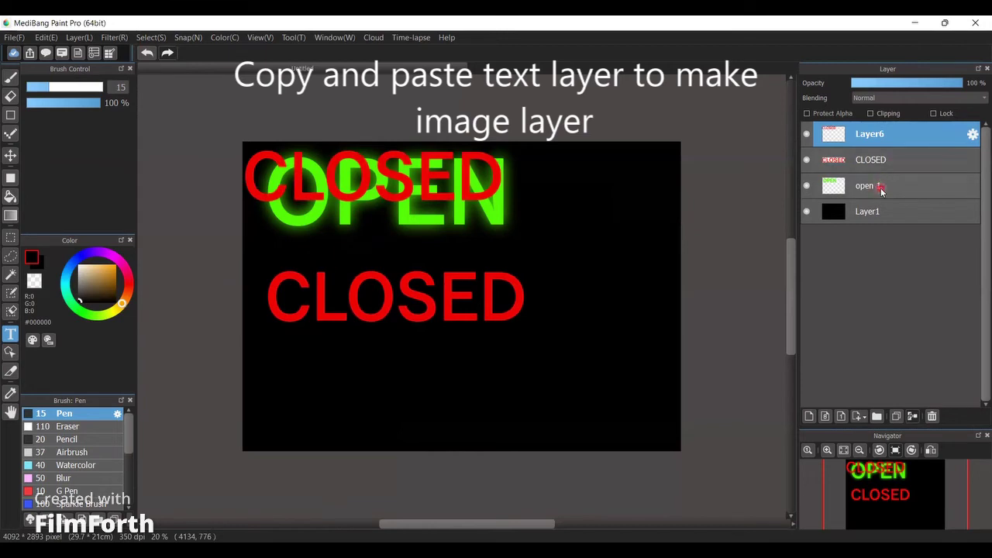
click(872, 160)
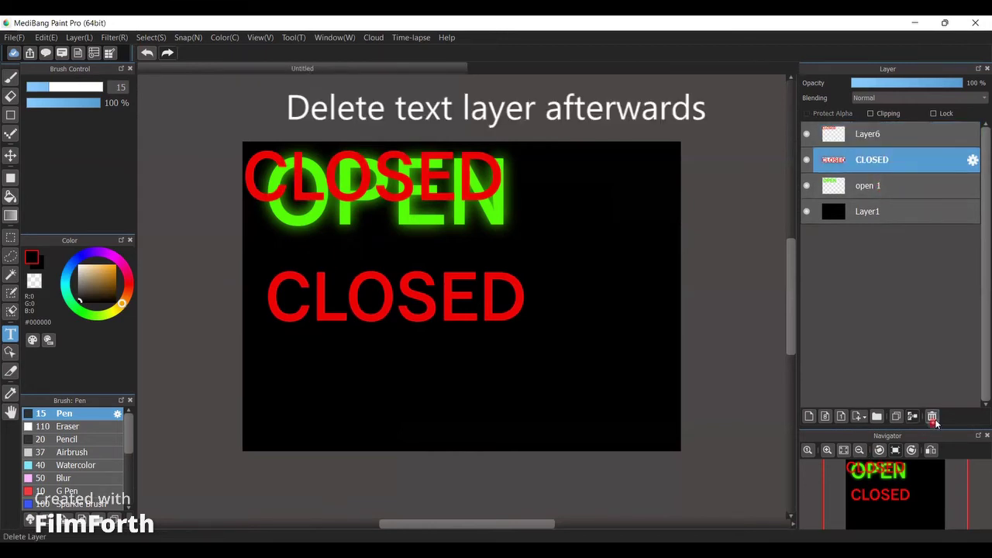
click(932, 416)
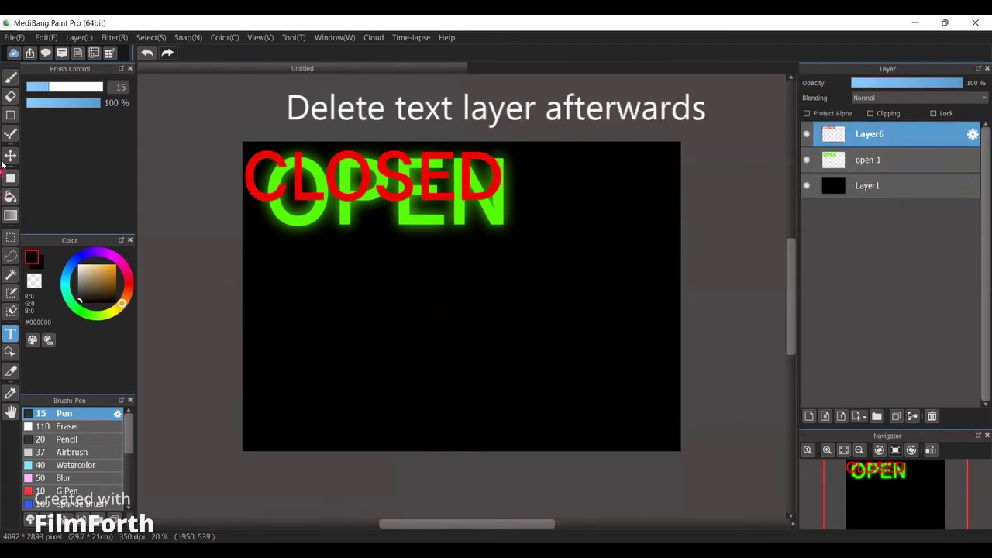
Transform the pasted CLOSED image, moving it directly below OPEN and enlarging it slightly.
key(ctrl+t)
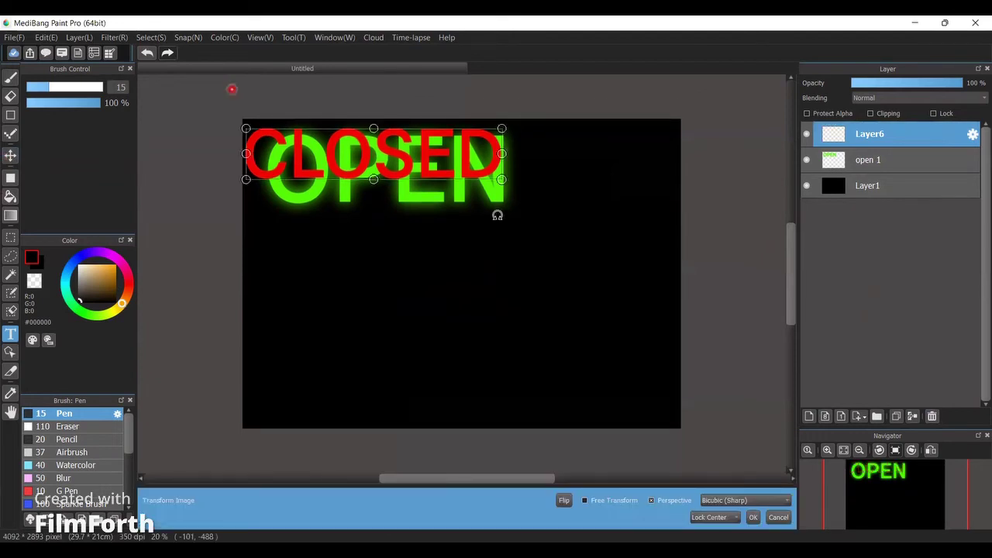
drag(446, 163, 462, 259)
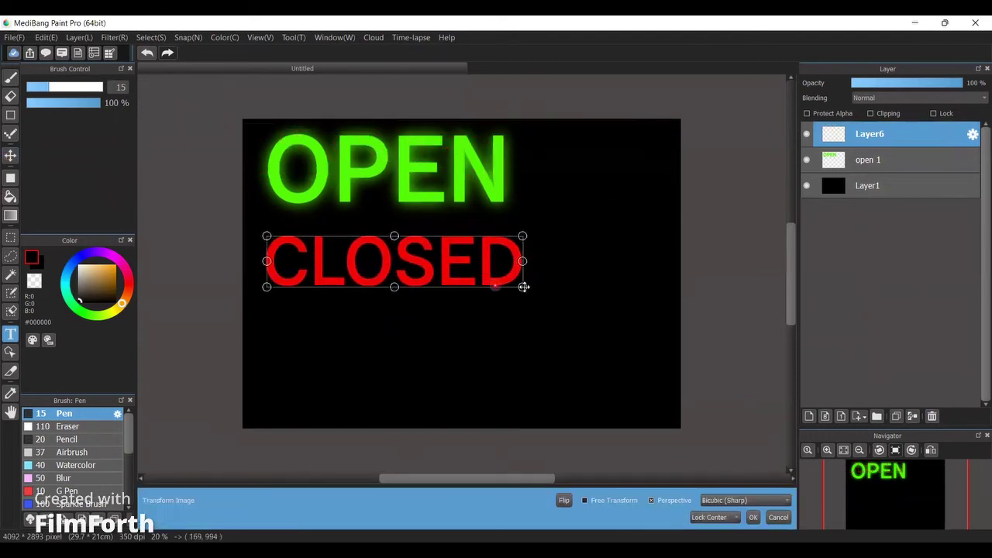
drag(524, 286, 544, 291)
drag(466, 271, 500, 264)
drag(560, 281, 493, 271)
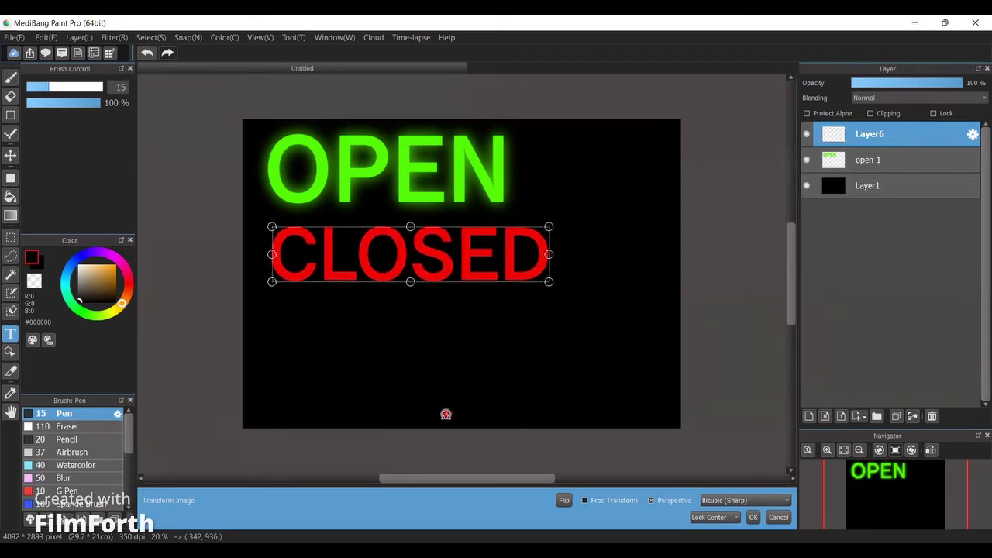
key(Return)
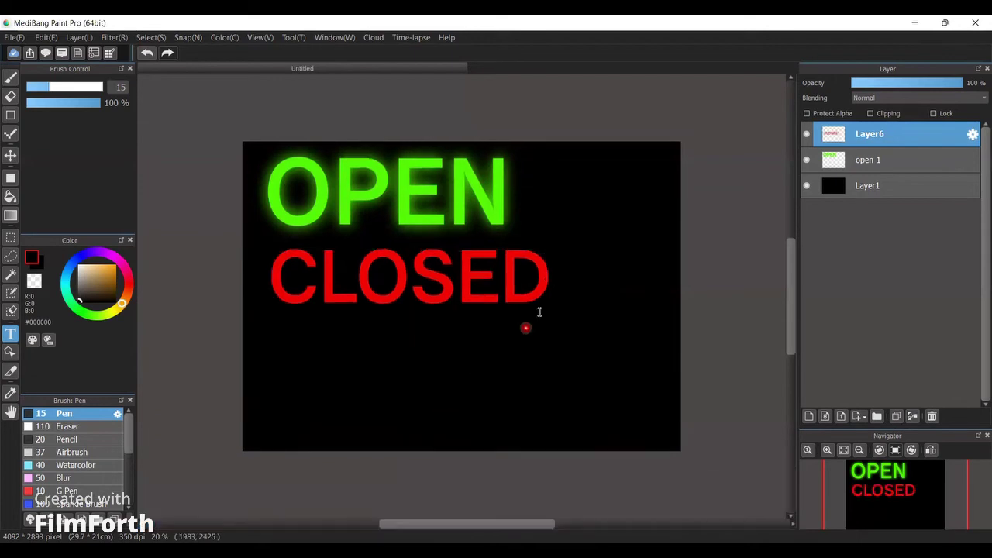
Duplicate the enlarged CLOSED image layer by copying and pasting it.
click(596, 377)
key(ctrl+c)
key(ctrl+v)
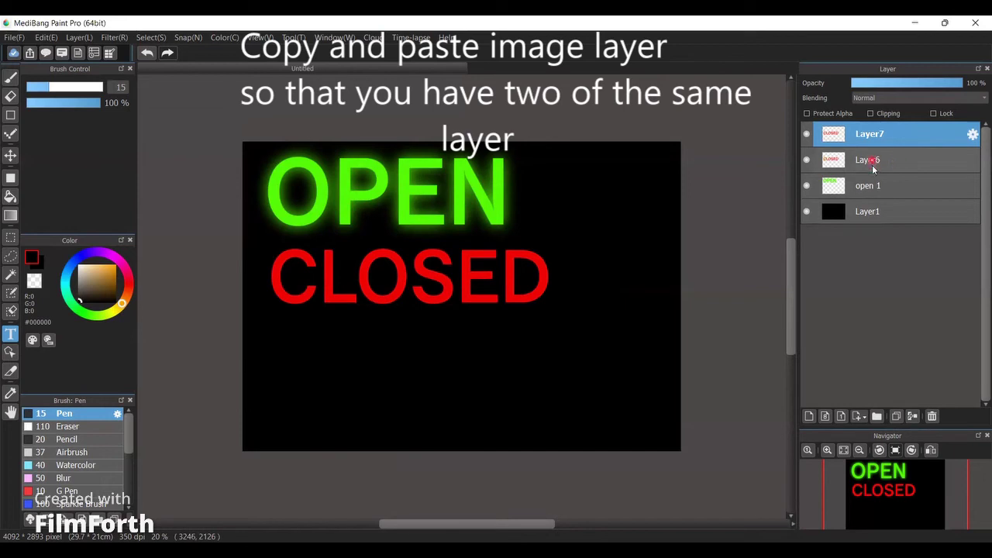
Rename Layer6 to "CLOSED 1" and Layer7 to "CLOSED 2".
click(873, 166)
double_click(853, 170)
text(CLOSED 1)
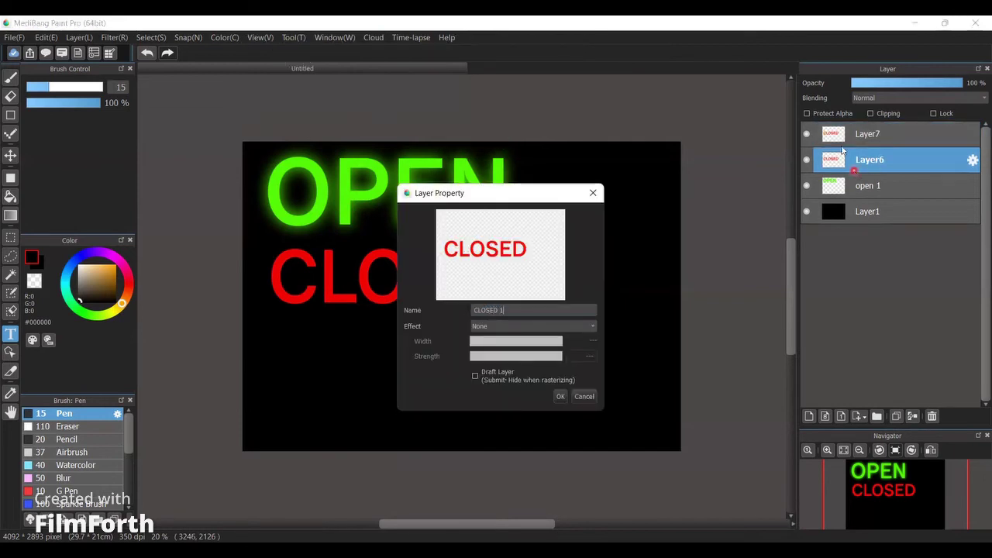
key(Return)
click(872, 133)
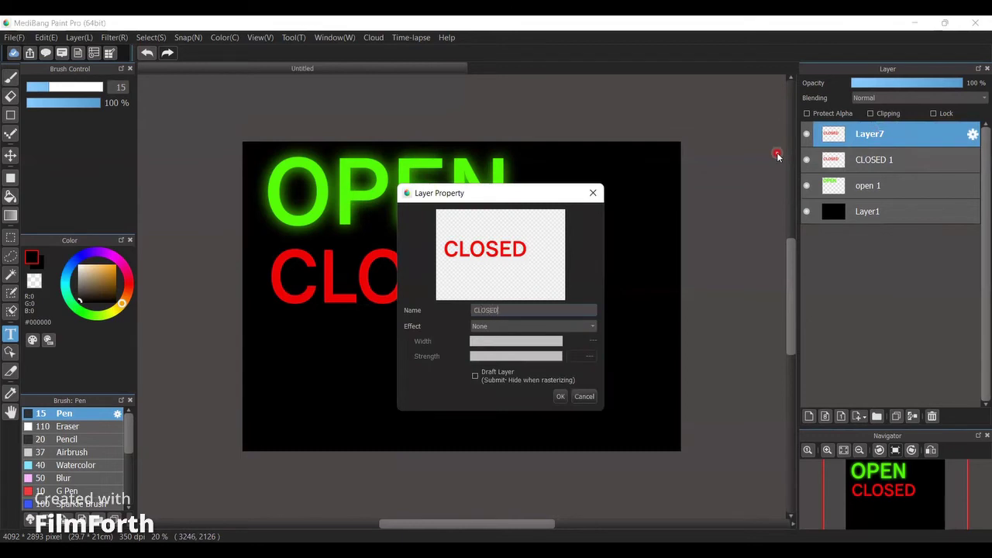
key(Return)
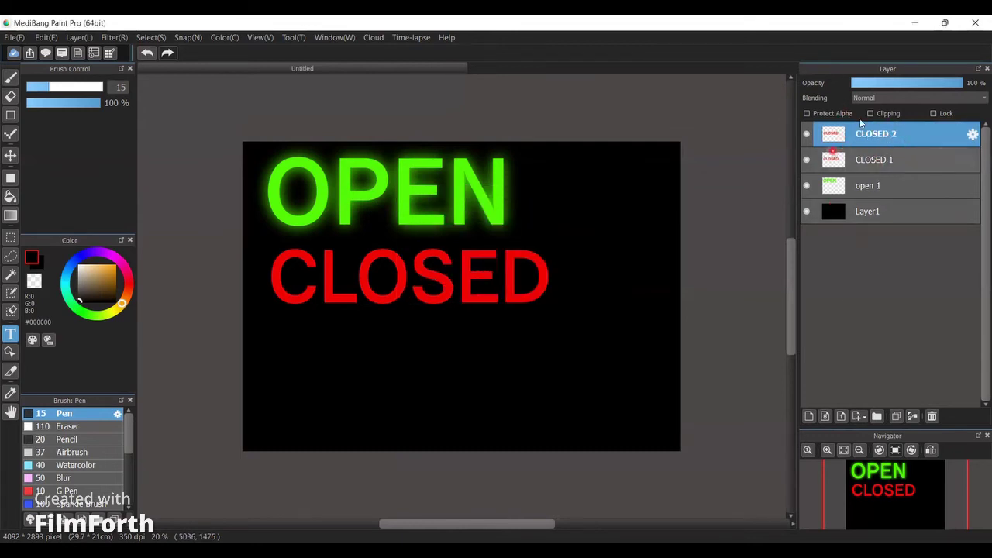
Apply a Gaussian Blur to the "CLOSED 1" layer.
click(917, 146)
click(843, 187)
click(883, 159)
click(113, 38)
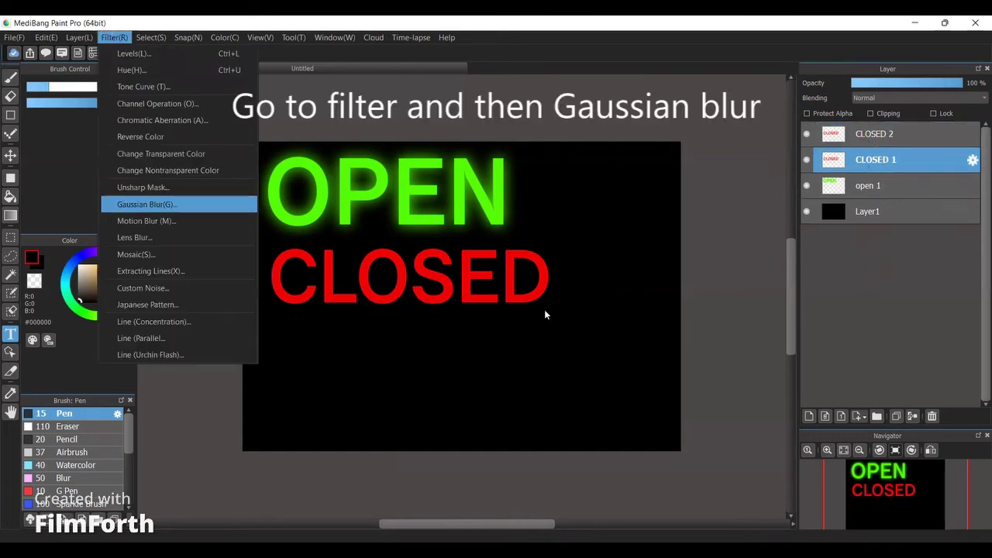
key(Return)
click(573, 326)
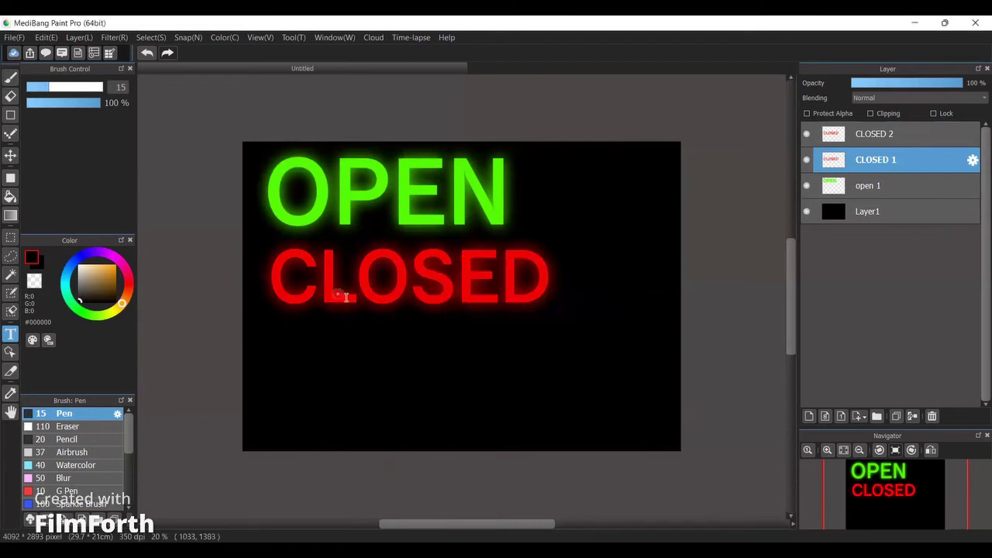
Merge the "CLOSED 2" layer down into "CLOSED 1" and move the glowing CLOSED text slightly left.
click(888, 138)
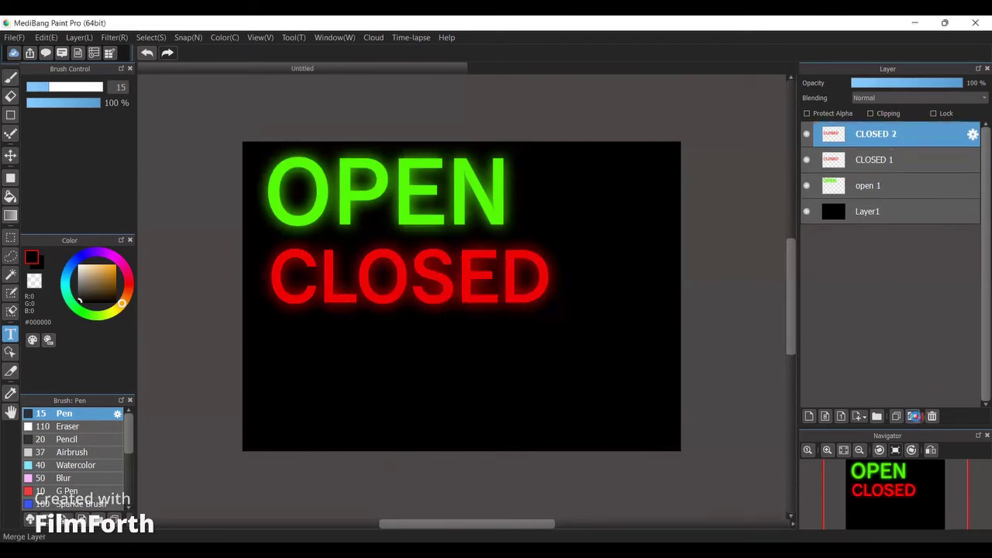
click(932, 417)
click(10, 155)
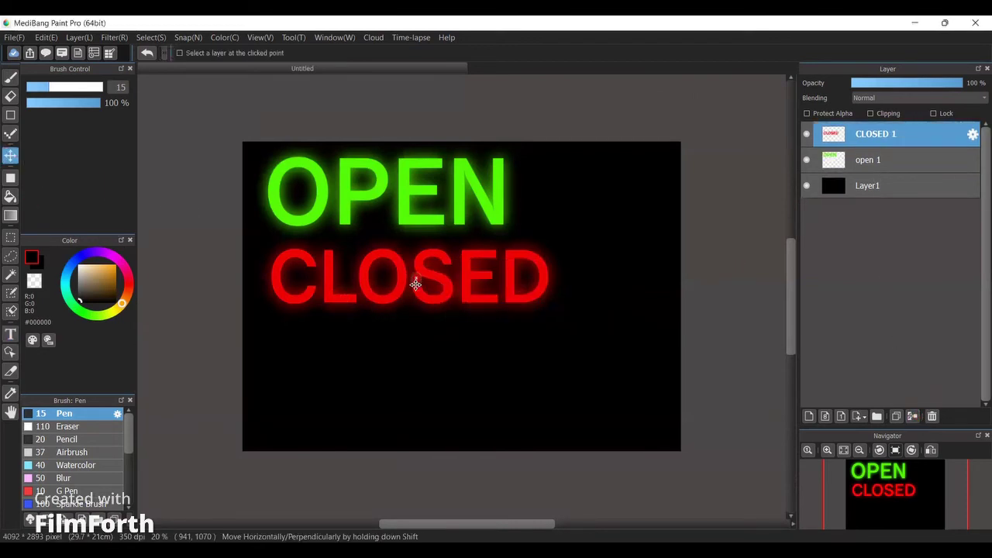
drag(414, 283, 406, 282)
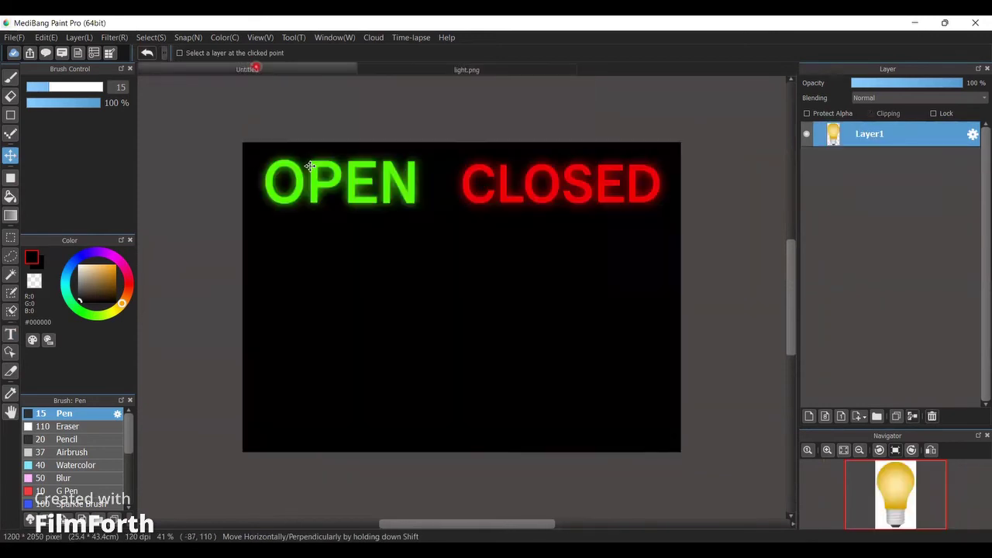
Paste the light bulb image into the Untitled canvas, slightly enlarge it and center it below the OPEN and CLOSED texts.
key(ctrl+v)
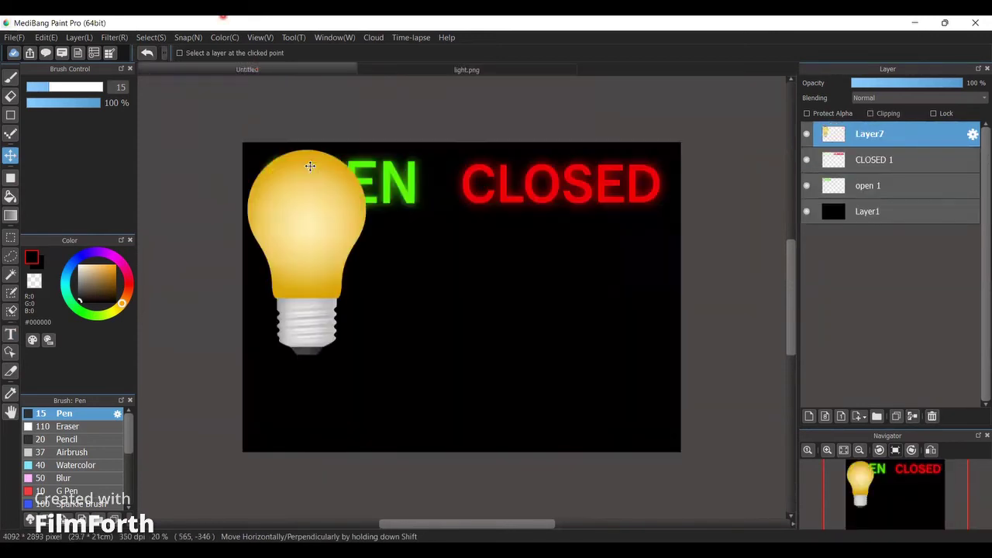
key(ctrl+t)
drag(328, 280, 476, 358)
drag(520, 196, 524, 189)
drag(493, 243, 500, 246)
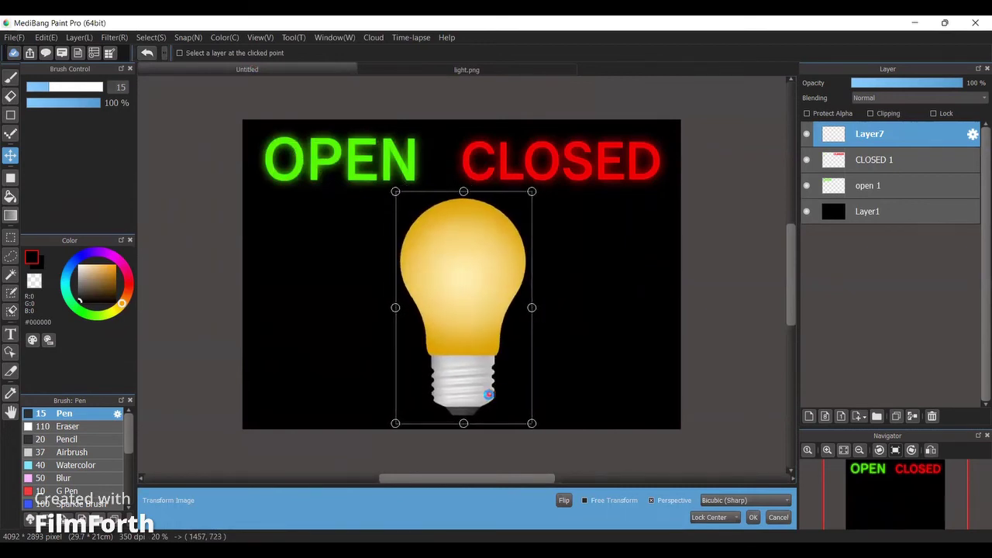
key(Return)
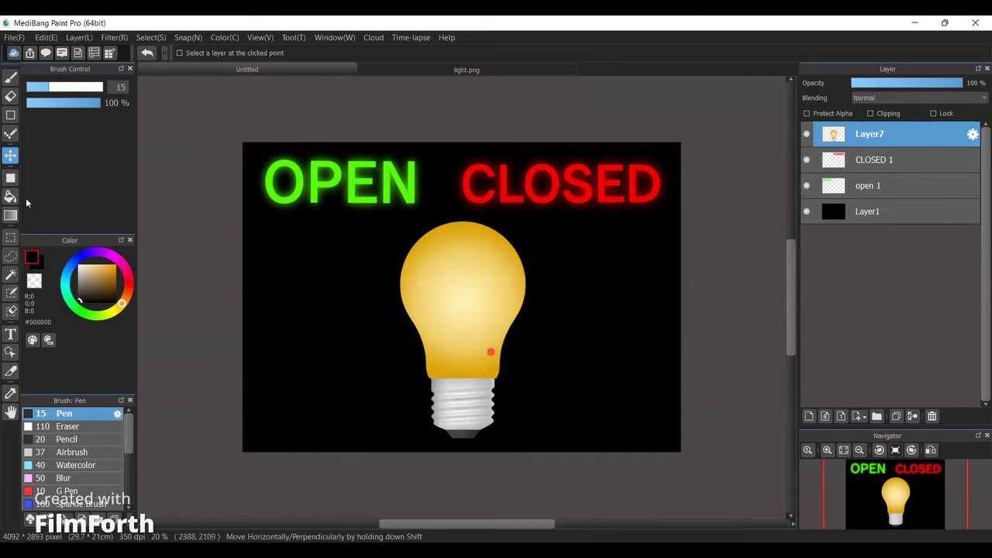
Select the bulb's yellow glass part with a rectangular selection and paste two copies of it as new layers.
click(11, 257)
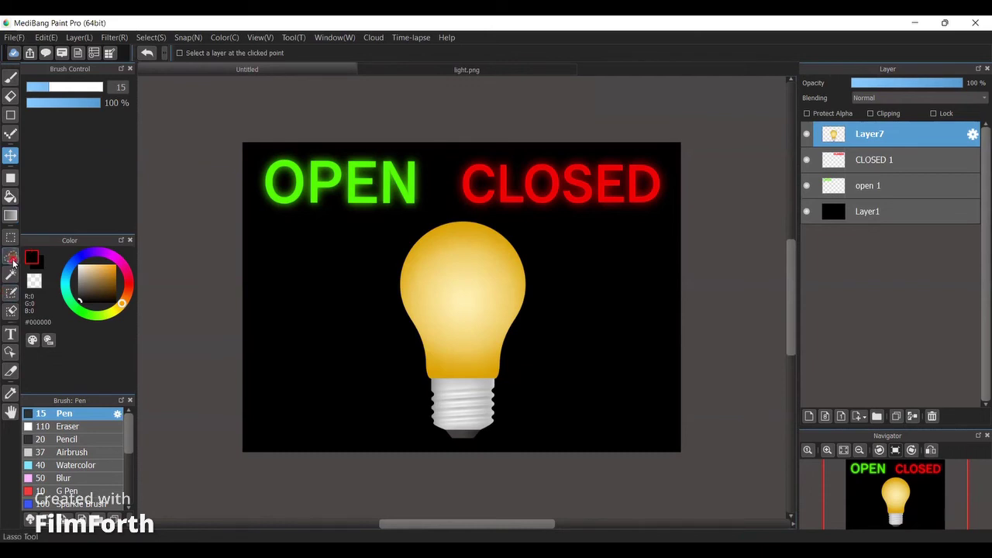
click(11, 237)
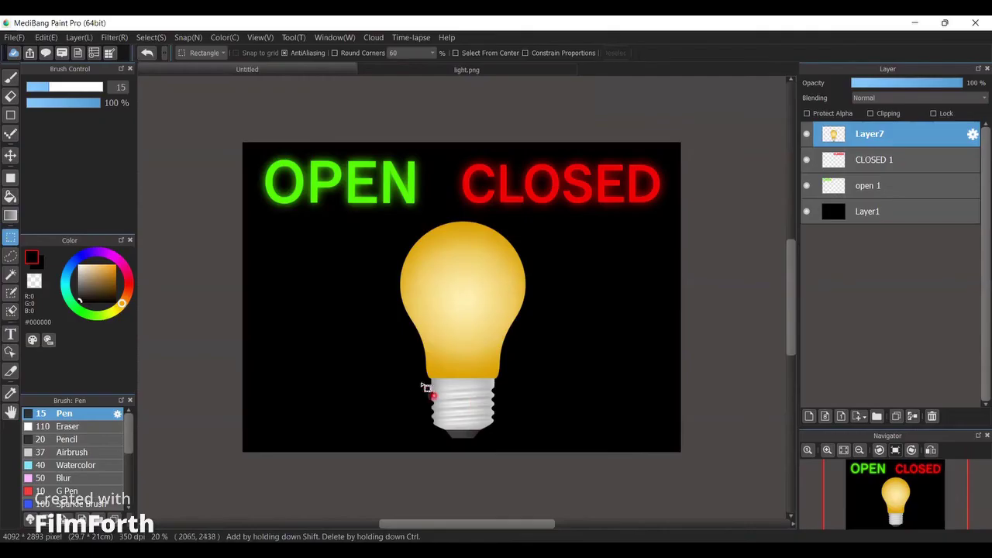
click(384, 355)
drag(381, 214, 536, 380)
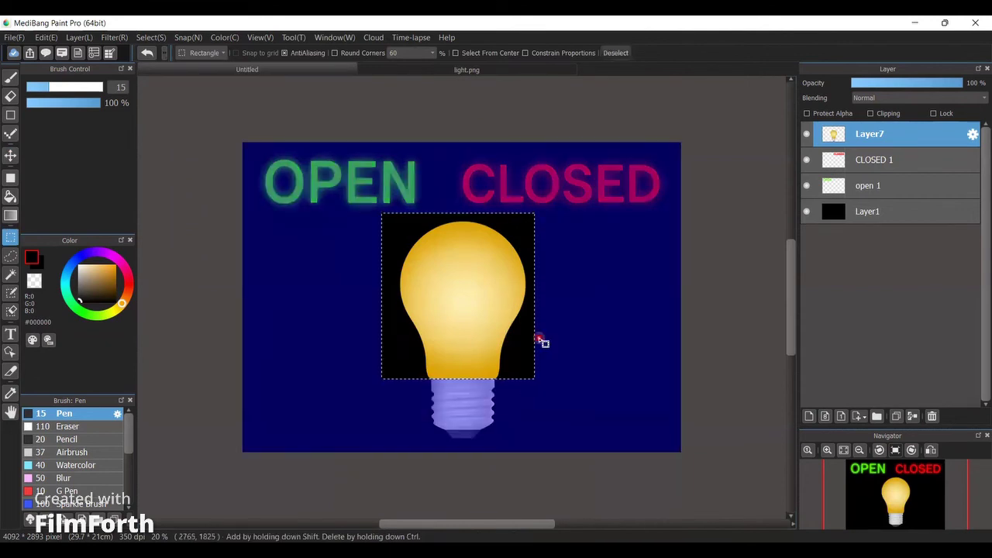
key(ctrl+c)
key(ctrl+v)
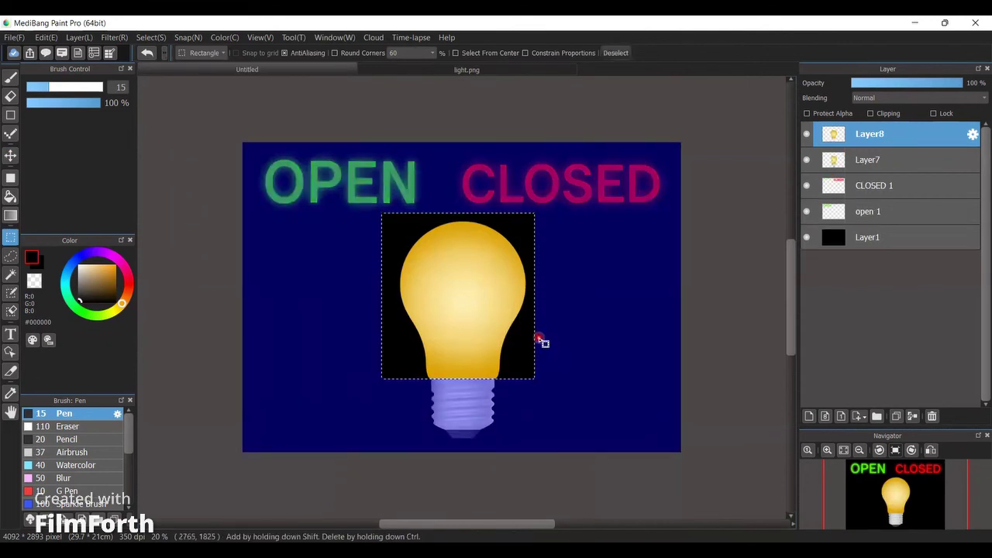
key(ctrl+v)
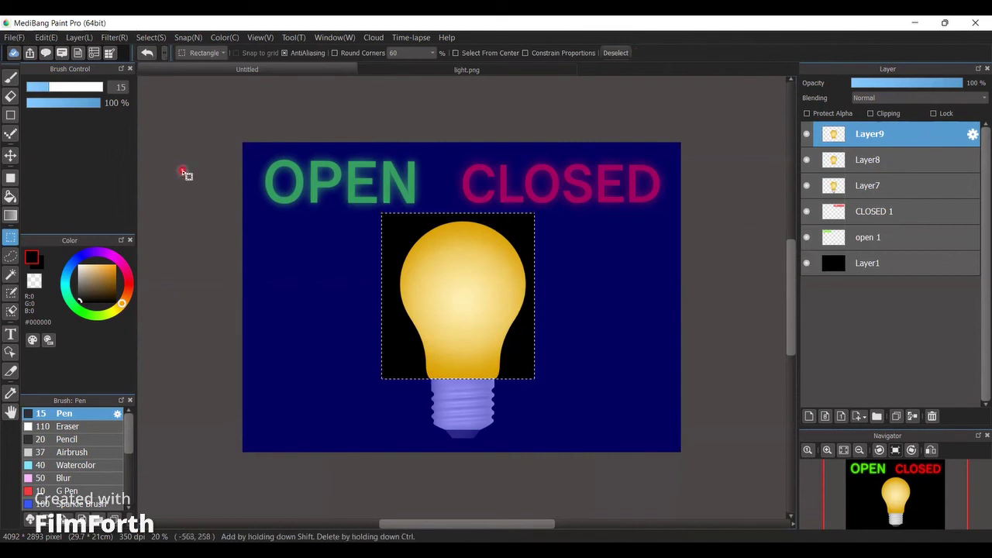
Clear the selection around the bulb and apply a Gaussian Blur with value 64 to Layer8.
click(615, 53)
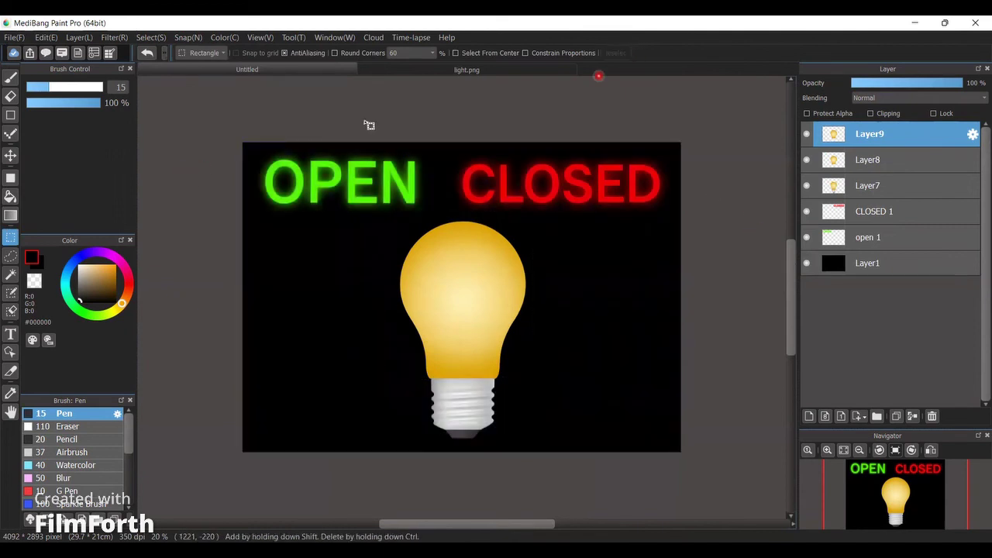
click(856, 160)
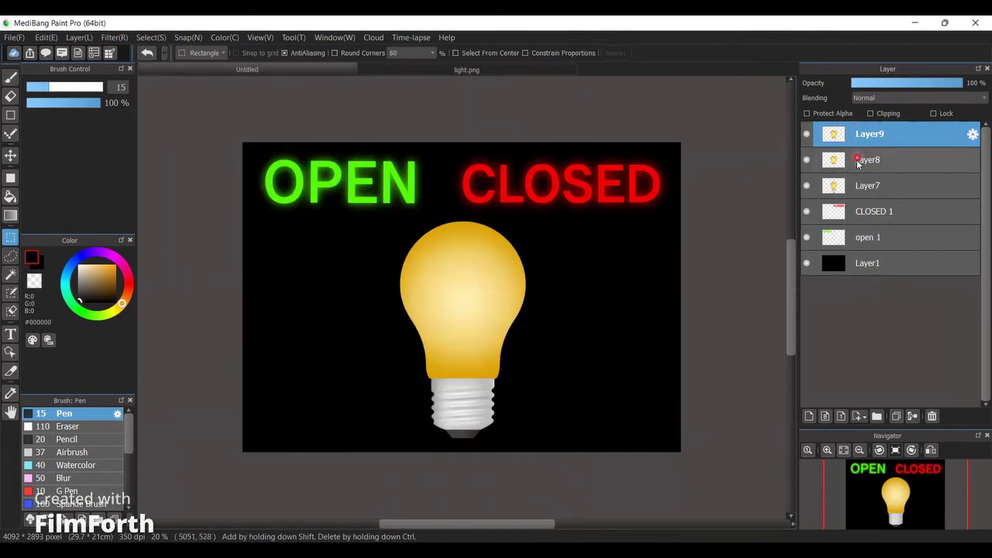
click(856, 159)
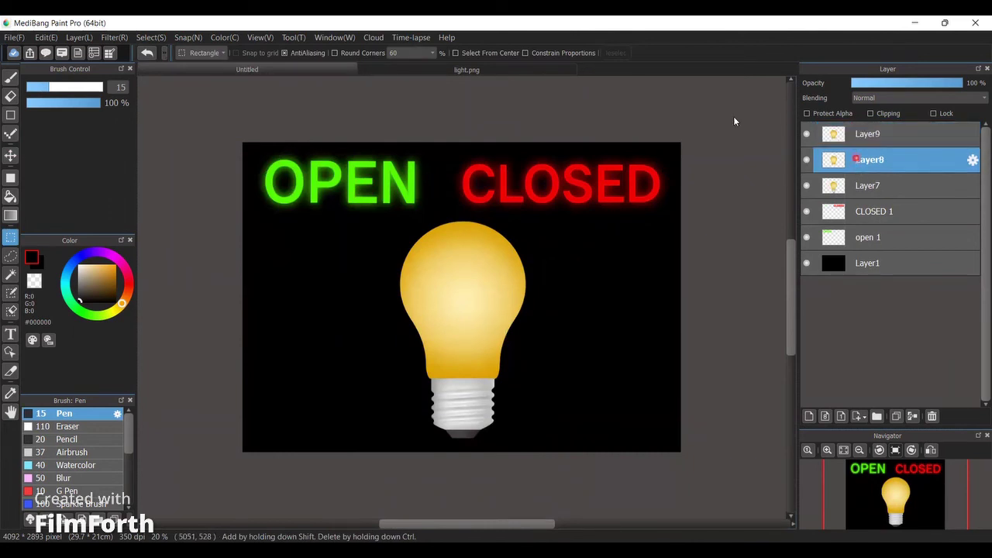
click(153, 37)
click(105, 37)
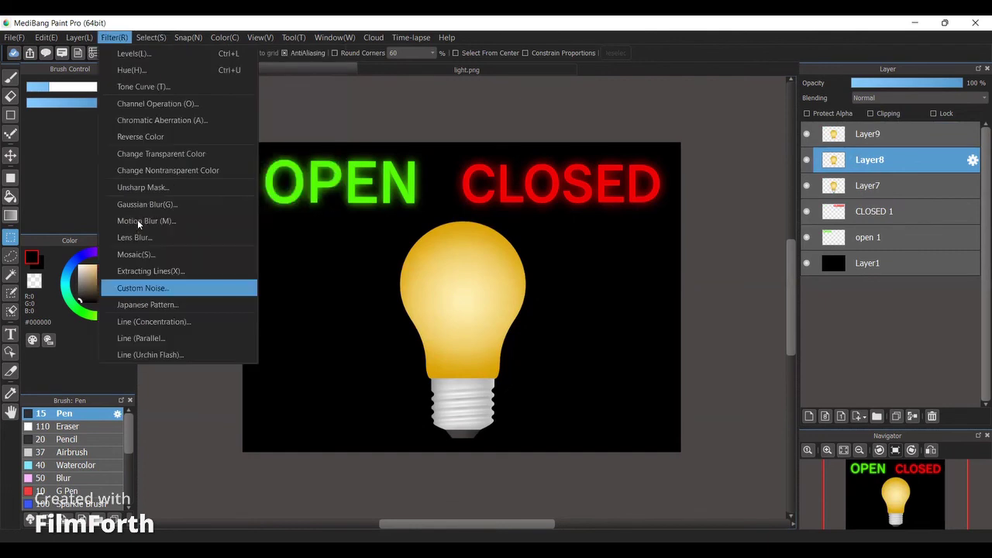
click(148, 204)
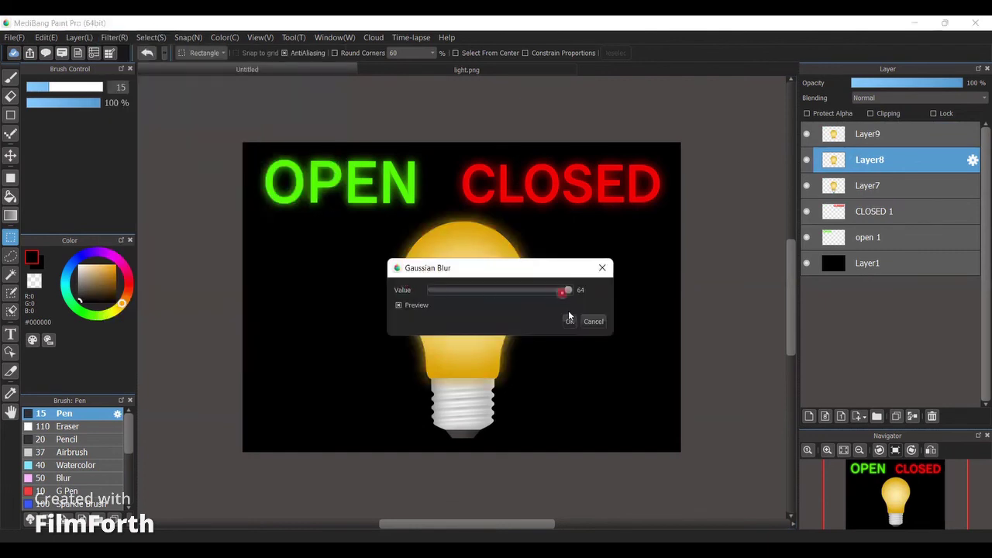
click(569, 320)
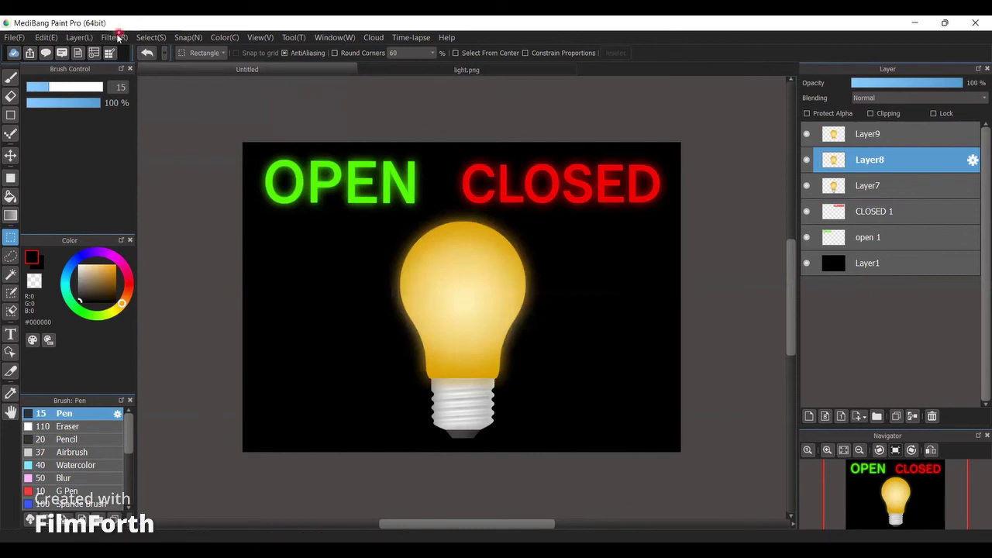
Apply a second Gaussian Blur with value 64 to Layer8 to widen the bulb's glow.
click(114, 38)
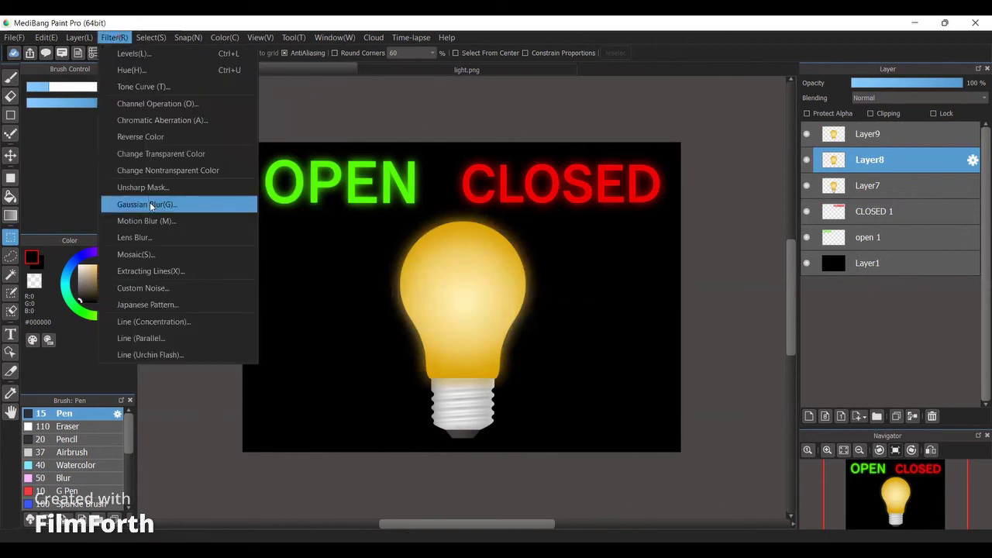
key(Return)
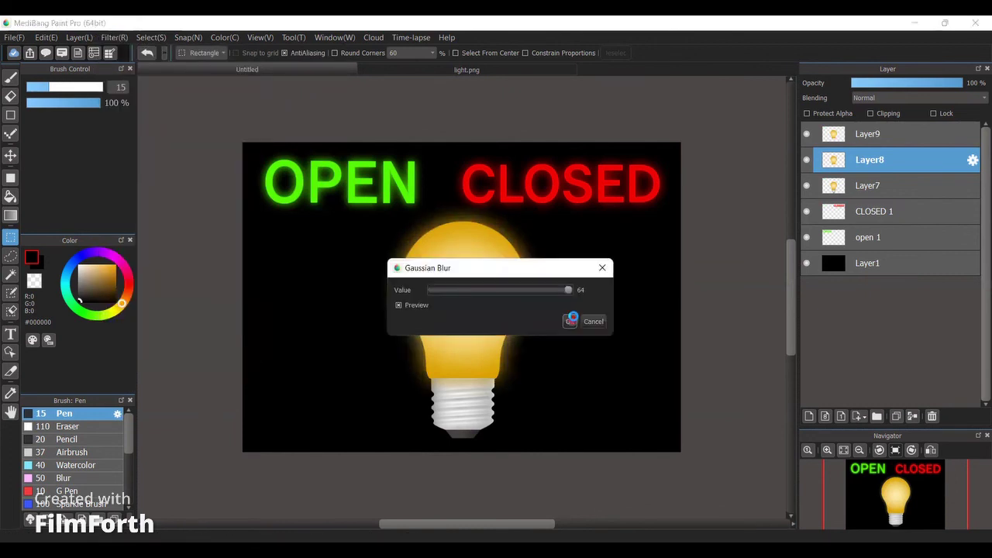
click(578, 317)
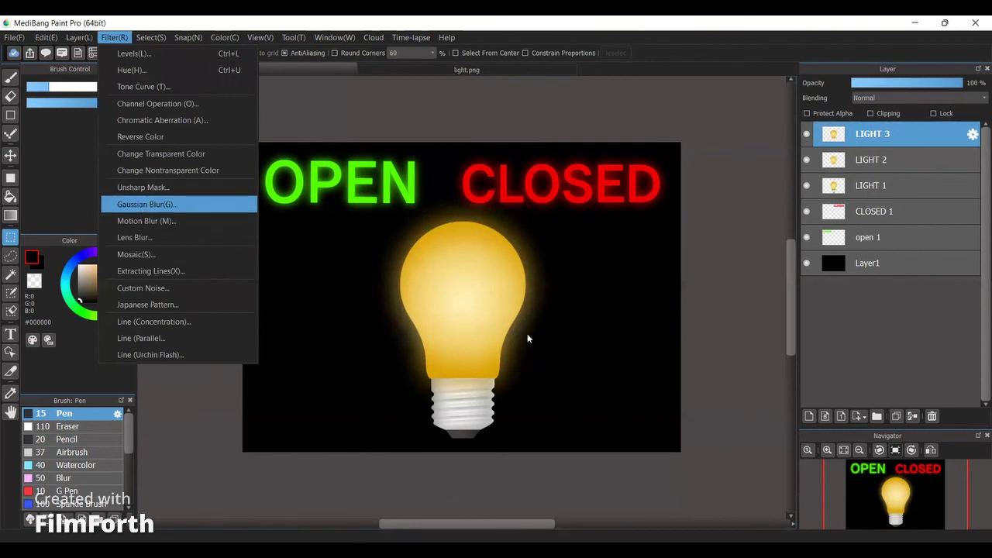
Apply a Gaussian Blur with value 64 to the "LIGHT 3" layer, and merge "LIGHT 3" and "LIGHT 2" down into "LIGHT 1".
key(Return)
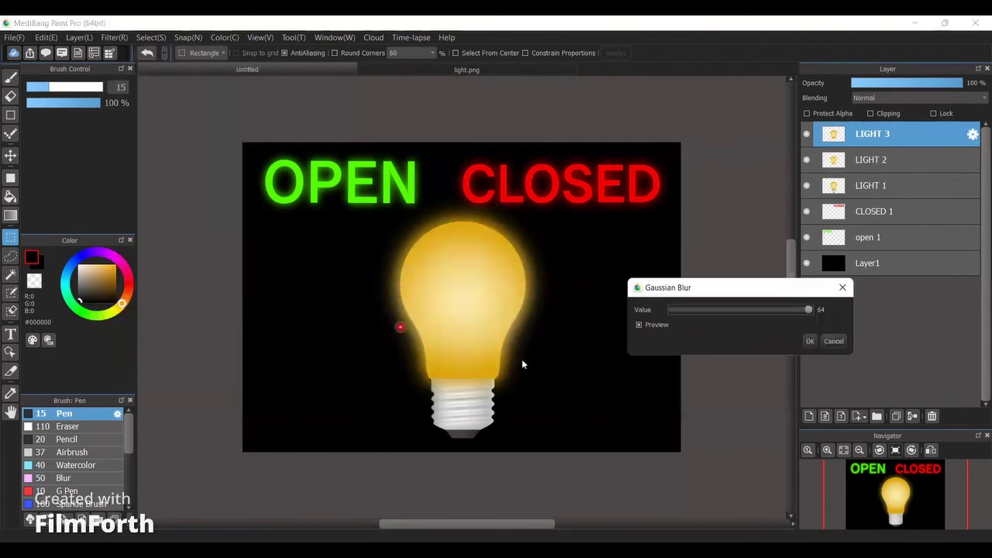
click(807, 341)
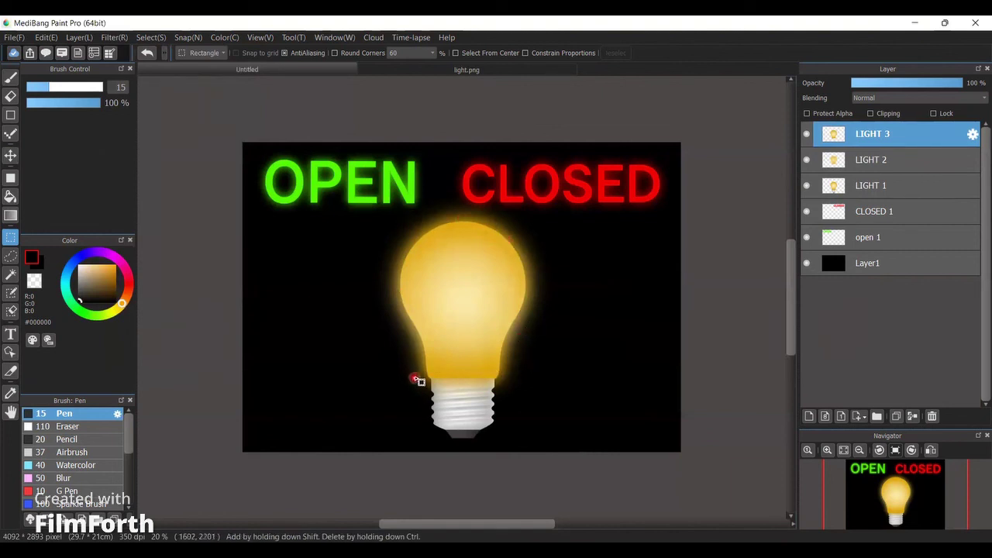
click(914, 417)
click(914, 417)
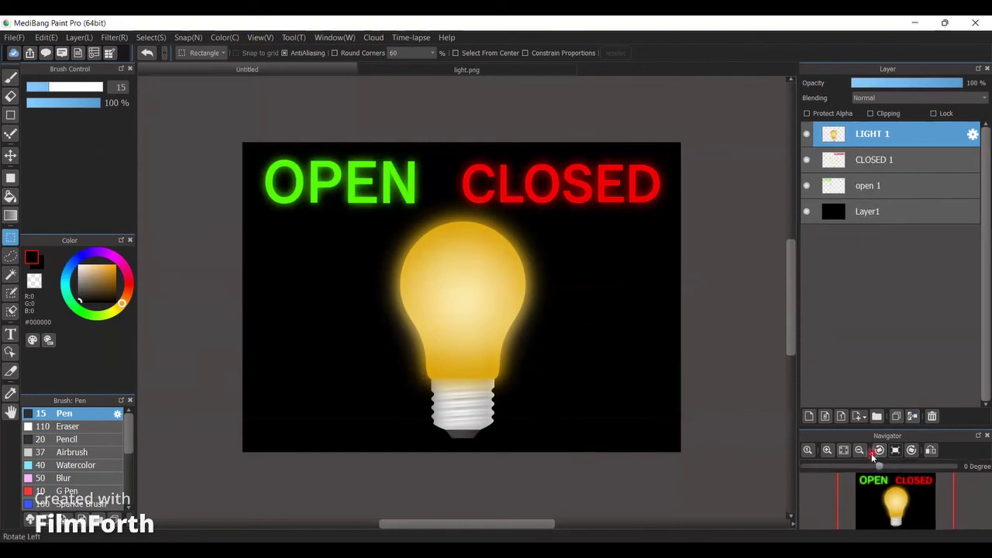